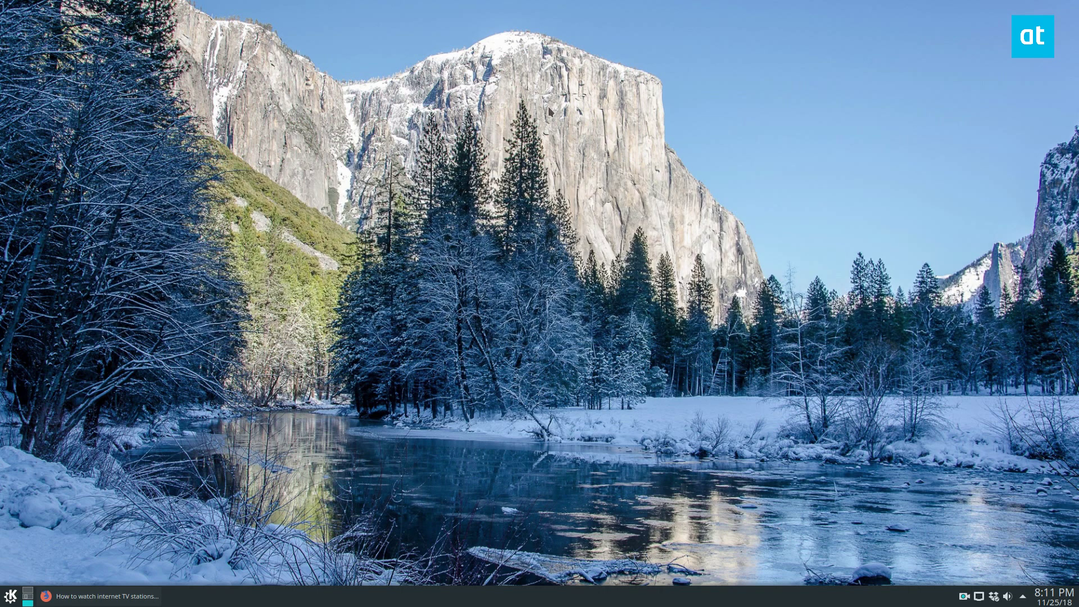
# Open Konsole and run 'sudo apt install smplayer -y' with the password
pyautogui.click(9, 595)
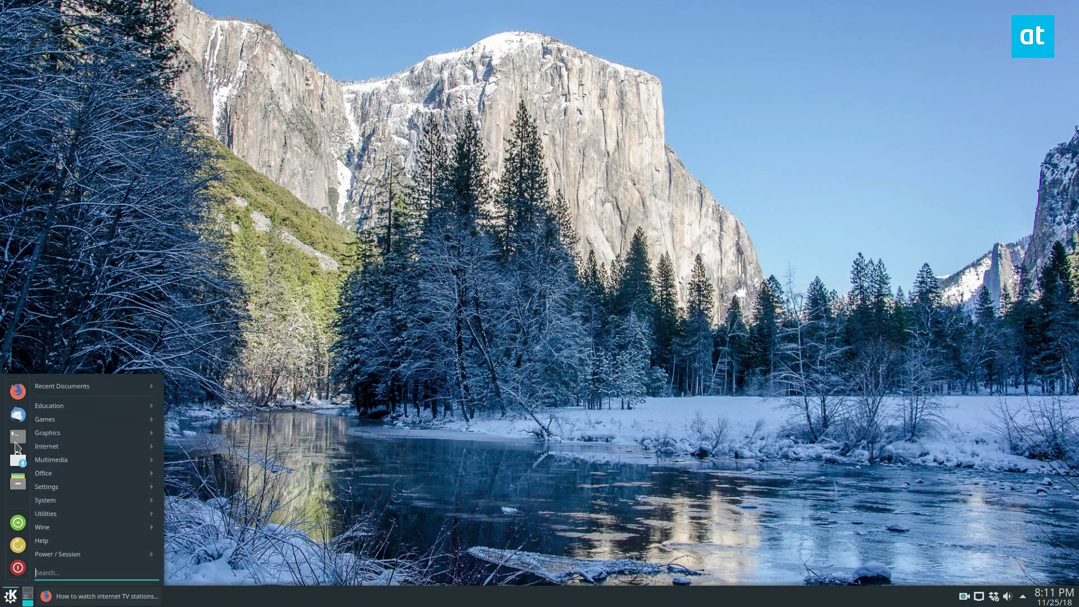
pyautogui.click(18, 437)
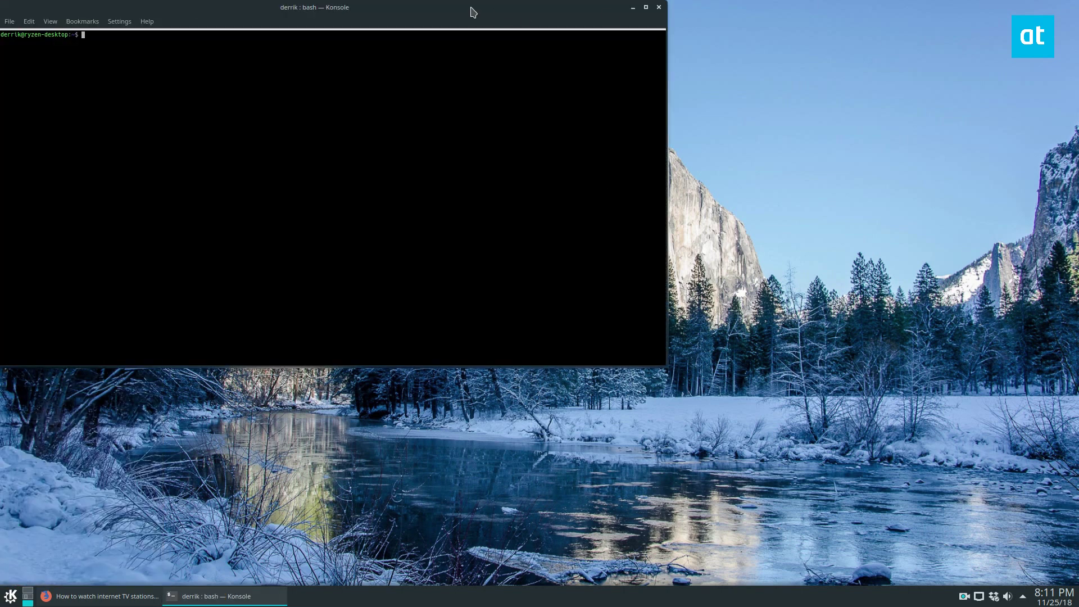
pyautogui.moveTo(476, 11); pyautogui.dragTo(627, 64)
pyautogui.write('sudo apt install smplayer -y')
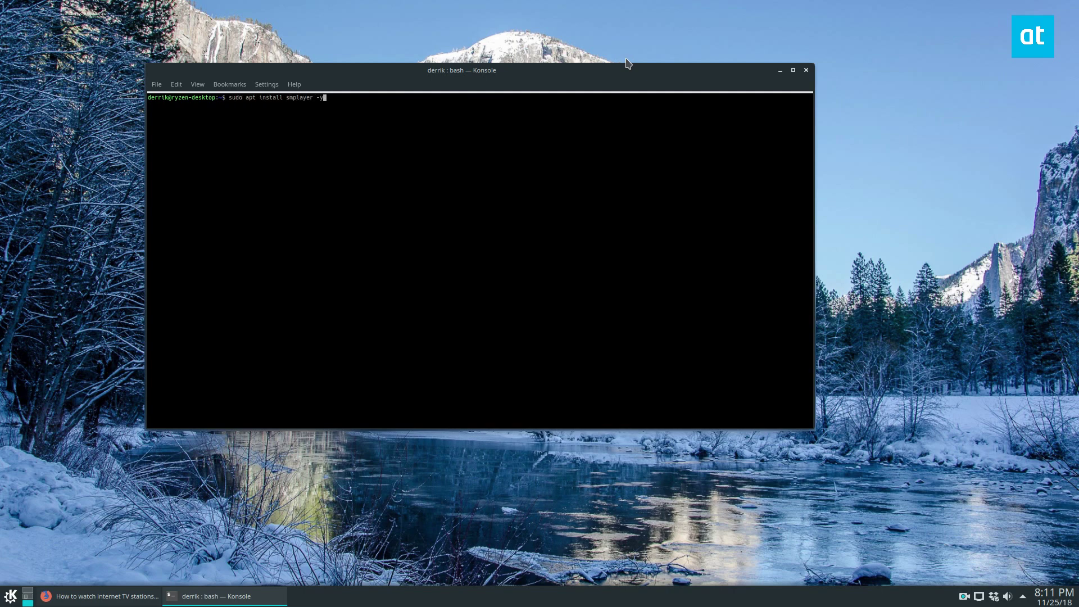
pyautogui.press('Return')
pyautogui.press('Return')
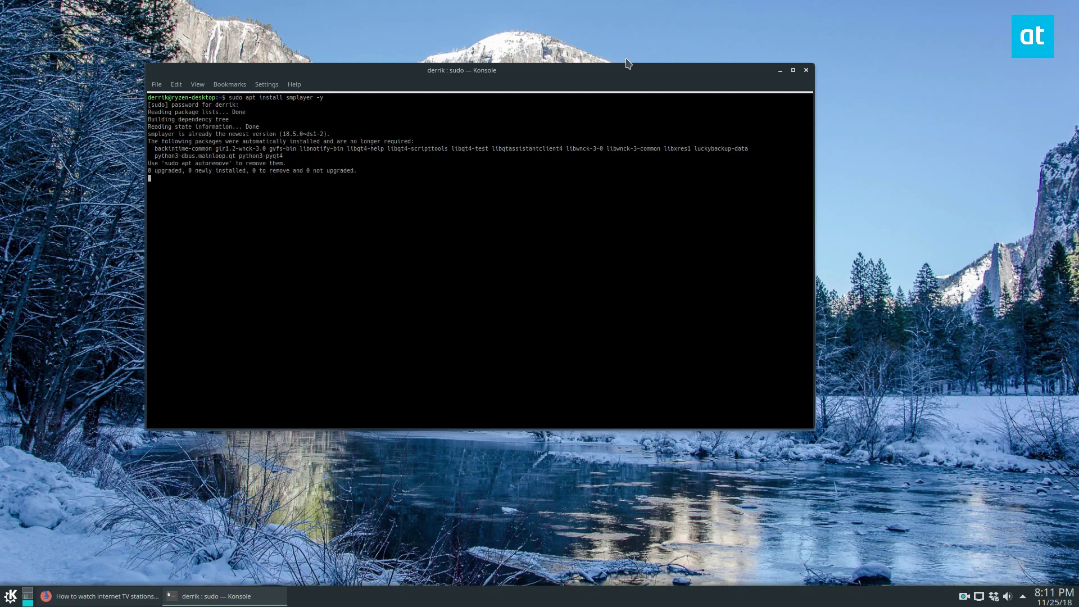
# Launch SMPlayer from a 'smp' launcher search and minimize its window
pyautogui.click(777, 70)
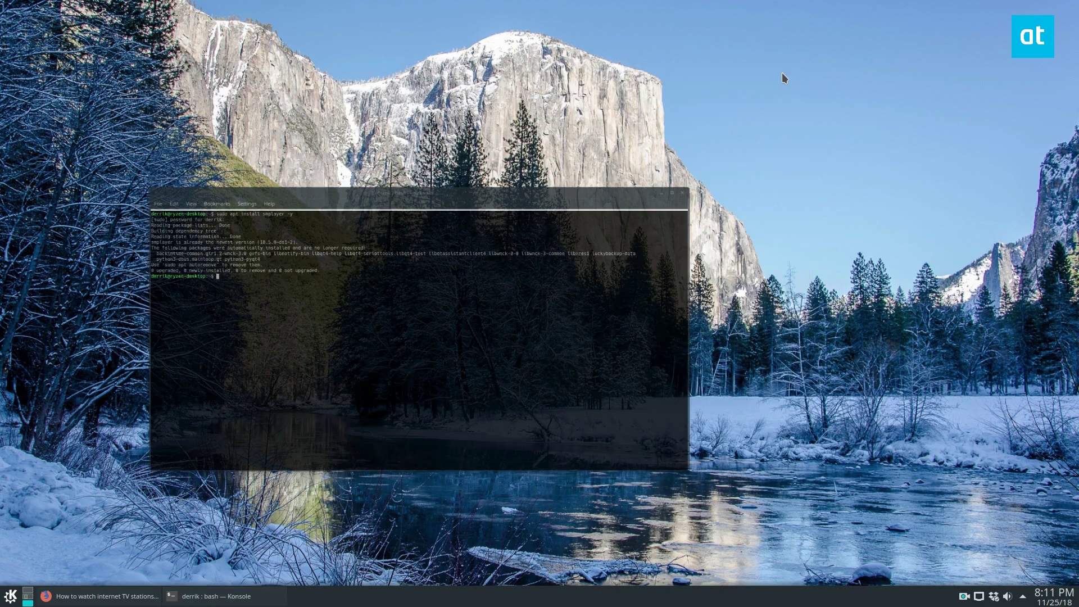
pyautogui.press('super')
pyautogui.write('smp')
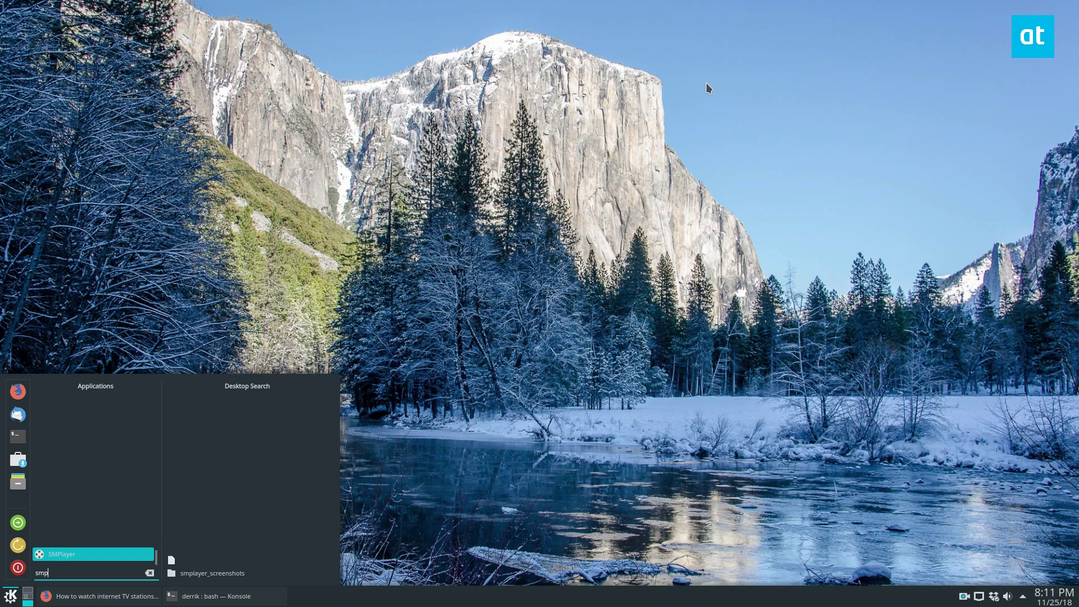
pyautogui.press('Return')
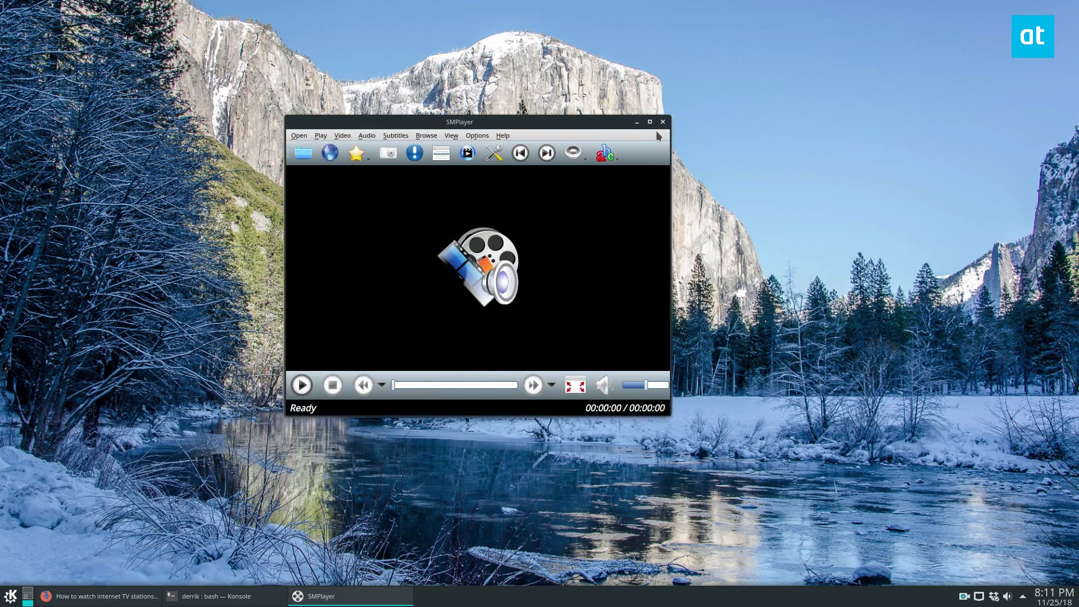
pyautogui.click(638, 124)
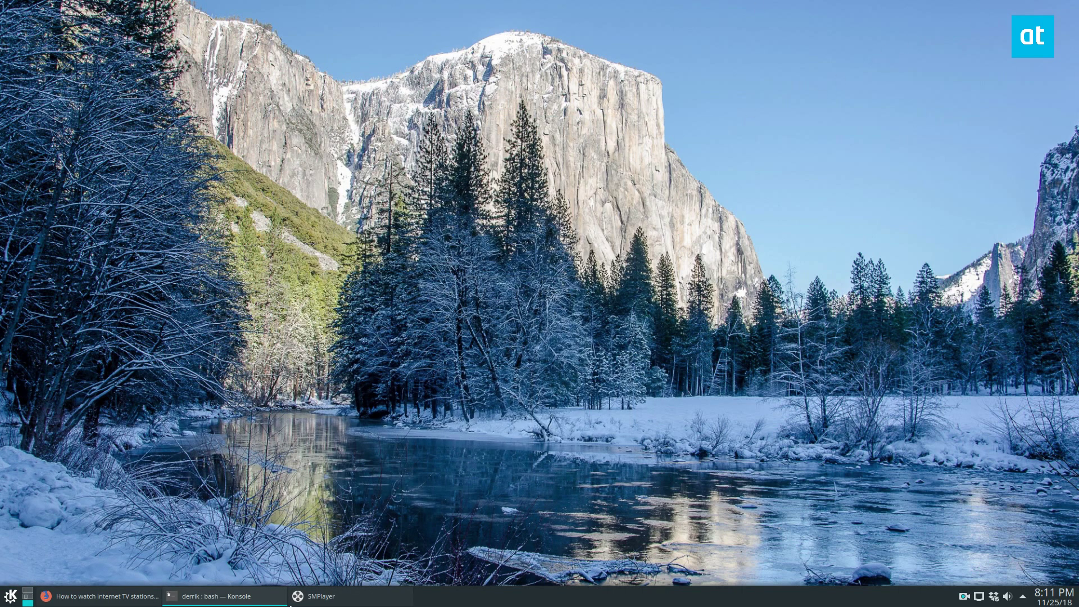
# Restore the SMPlayer window, nudge it upward, and minimize it again
pyautogui.click(321, 597)
pyautogui.moveTo(431, 145); pyautogui.dragTo(439, 117)
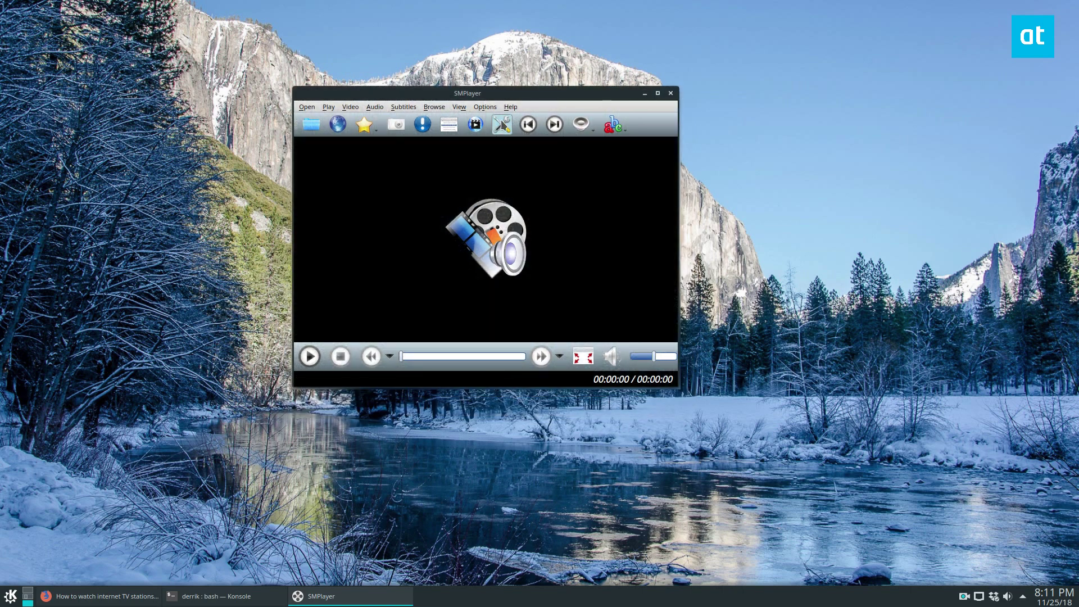
pyautogui.click(643, 90)
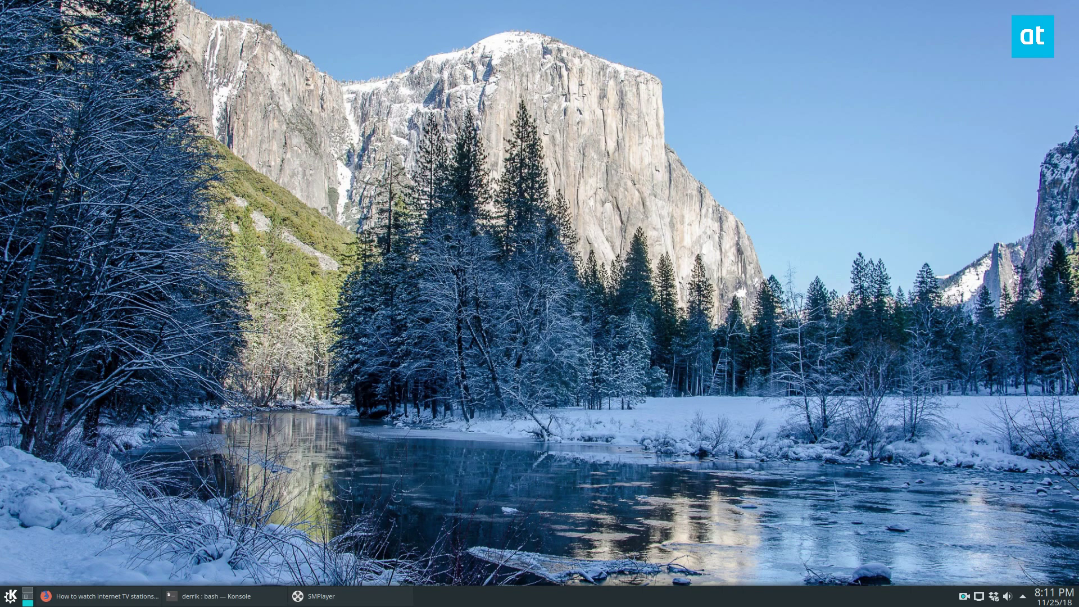
pyautogui.click(345, 603)
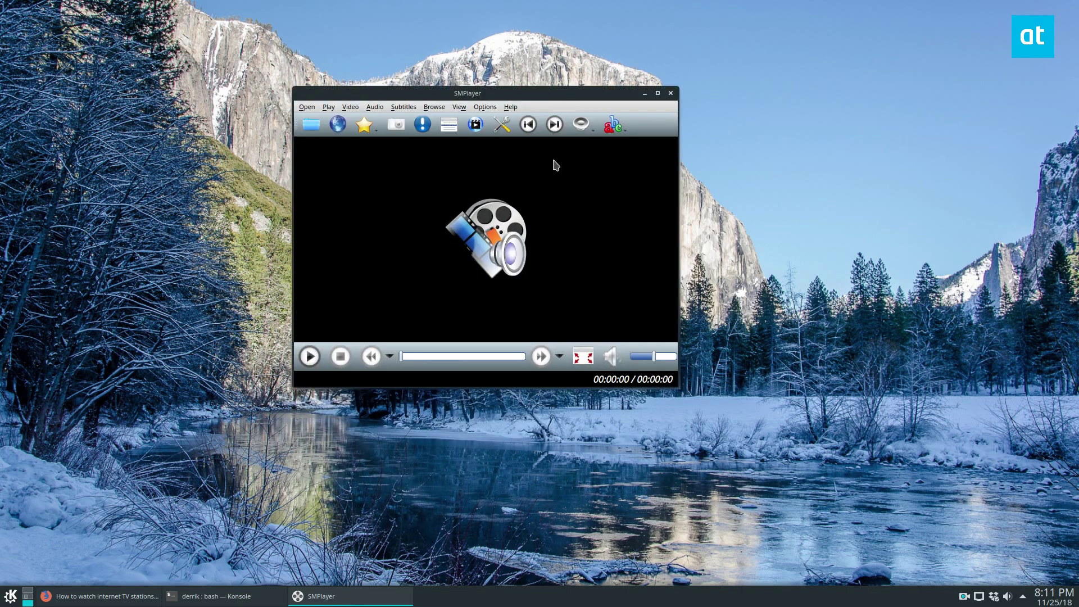
pyautogui.click(643, 93)
pyautogui.click(345, 604)
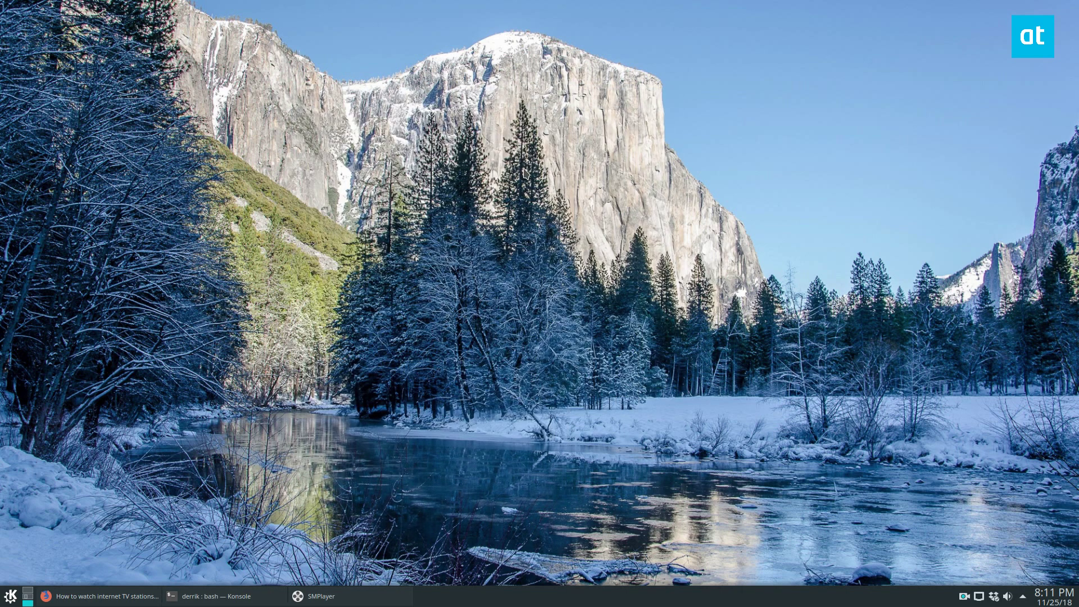
pyautogui.click(337, 597)
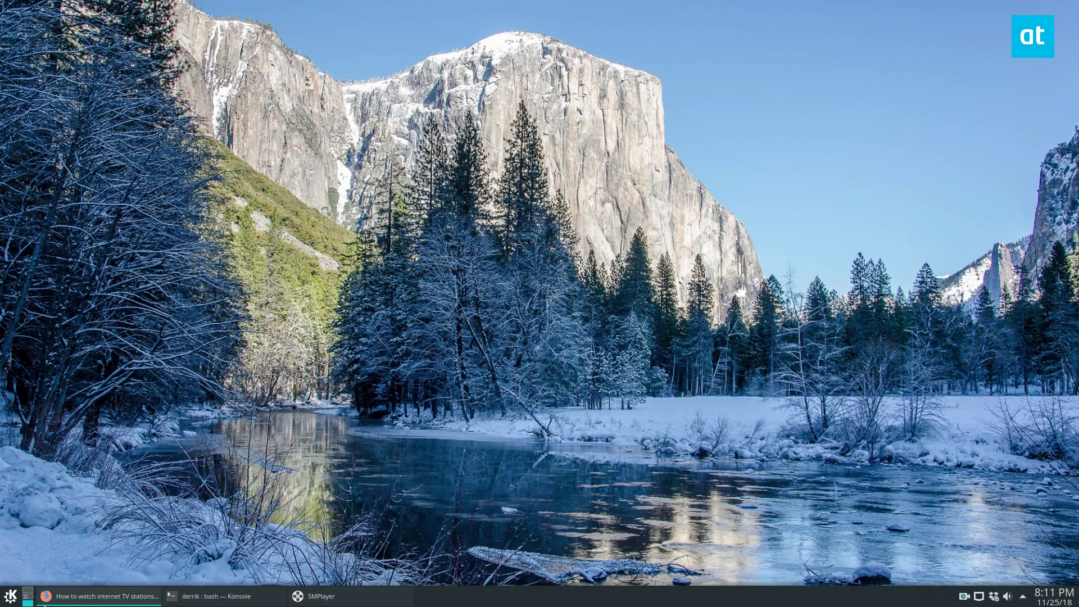
# In Firefox, highlight the LegalStream git clone command under Finding Channels
pyautogui.click(86, 599)
pyautogui.scroll(-5, 80, 232)
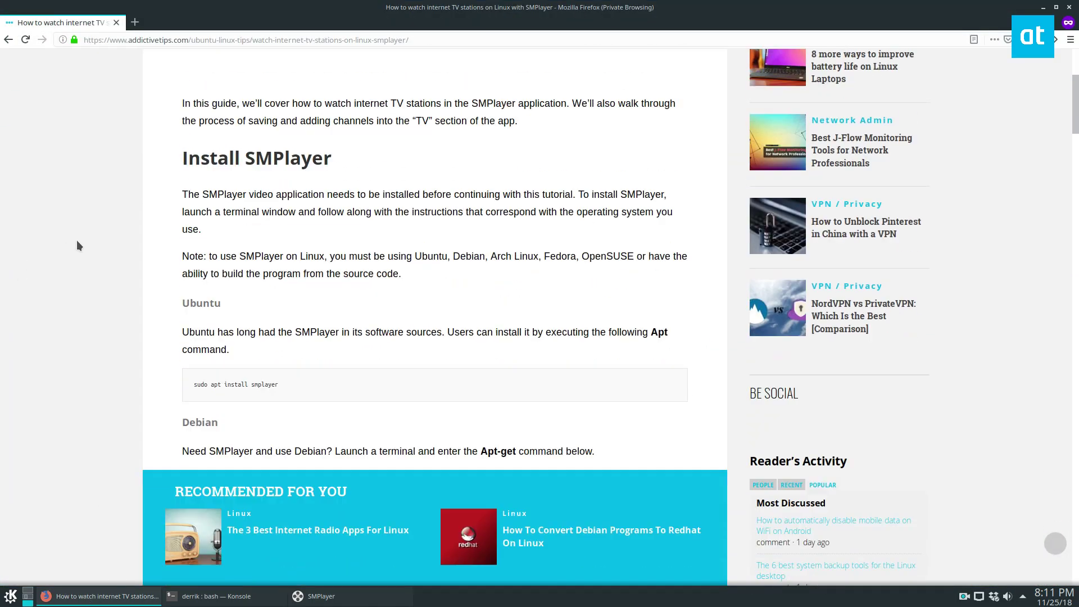
pyautogui.scroll(-3, 80, 228)
pyautogui.scroll(-3, 82, 217)
pyautogui.scroll(-3, 46, 253)
pyautogui.scroll(-5, 59, 248)
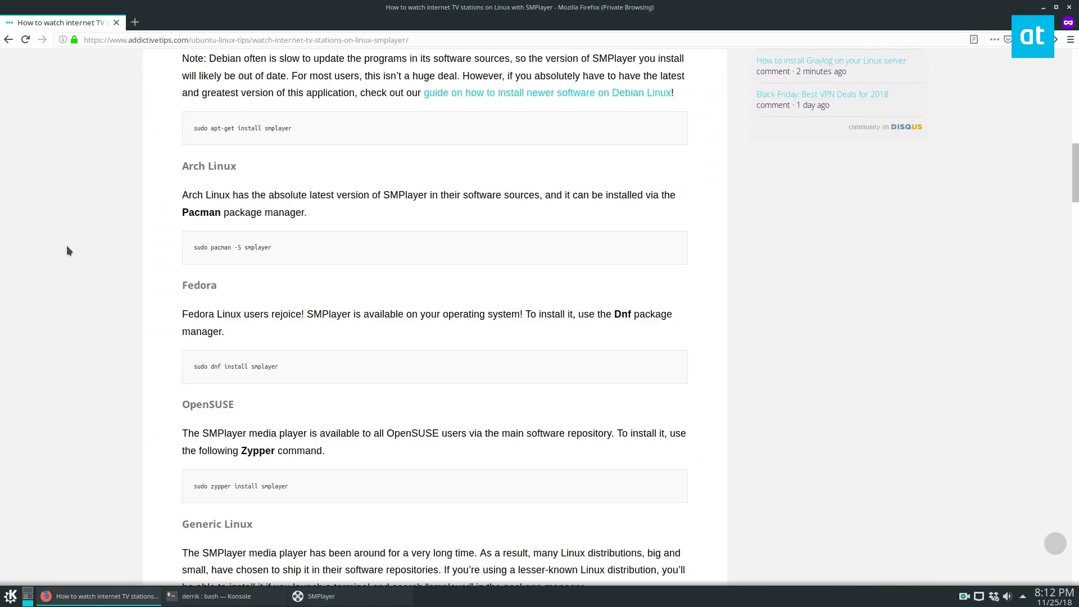
pyautogui.scroll(-4, 71, 221)
pyautogui.scroll(-5, 43, 221)
pyautogui.scroll(-2, 169, 245)
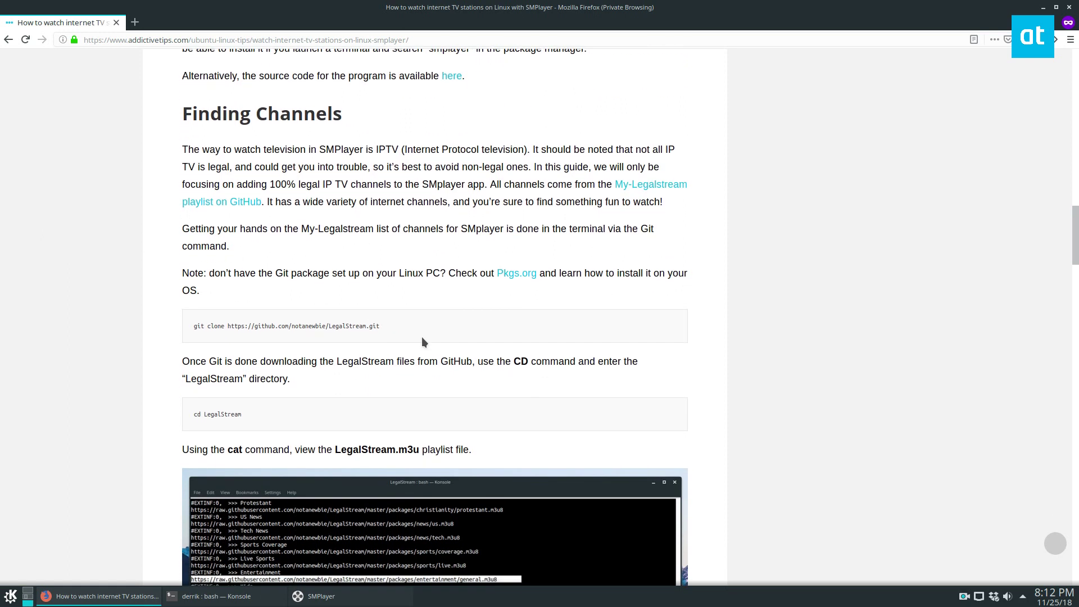
pyautogui.scroll(-1, 438, 336)
pyautogui.scroll(-1, 110, 272)
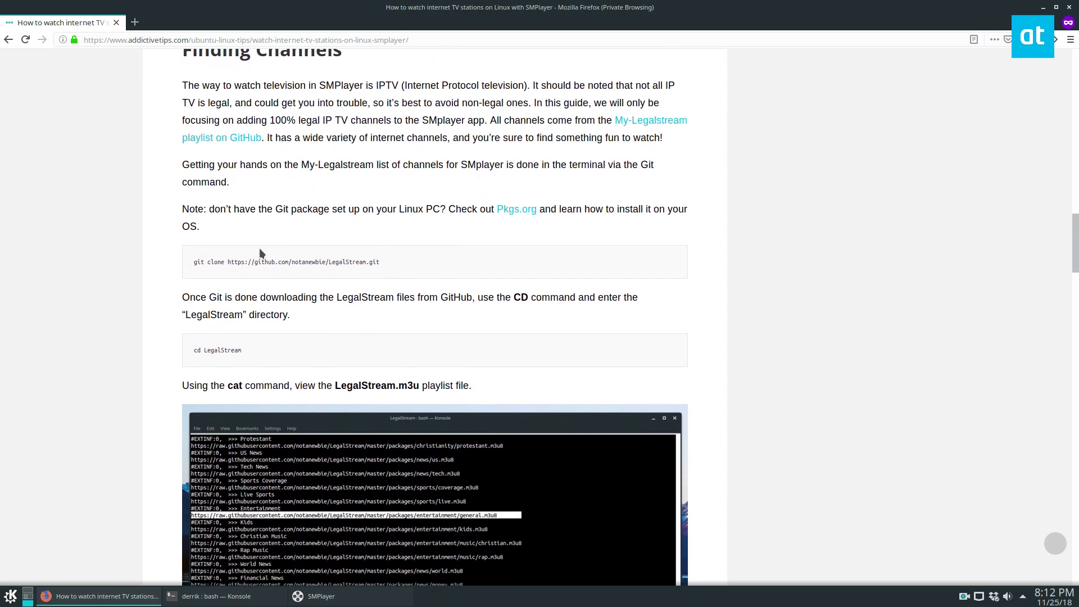
pyautogui.scroll(1, 372, 245)
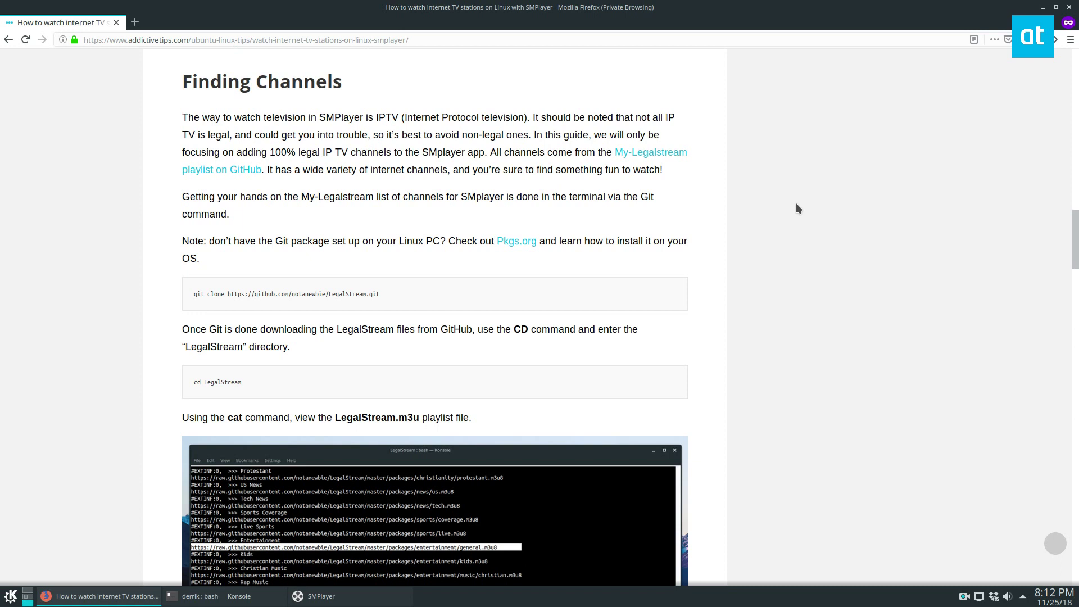
pyautogui.moveTo(380, 294); pyautogui.dragTo(185, 297)
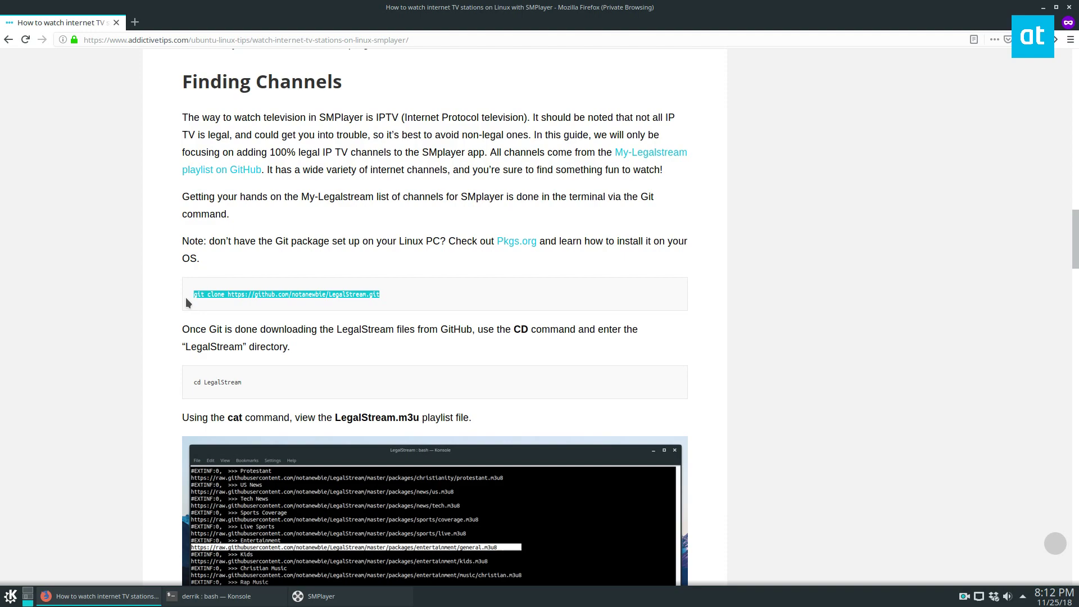
# Enlarge the terminal font, go to ~/Desktop and git clone the LegalStream repository
pyautogui.click(211, 596)
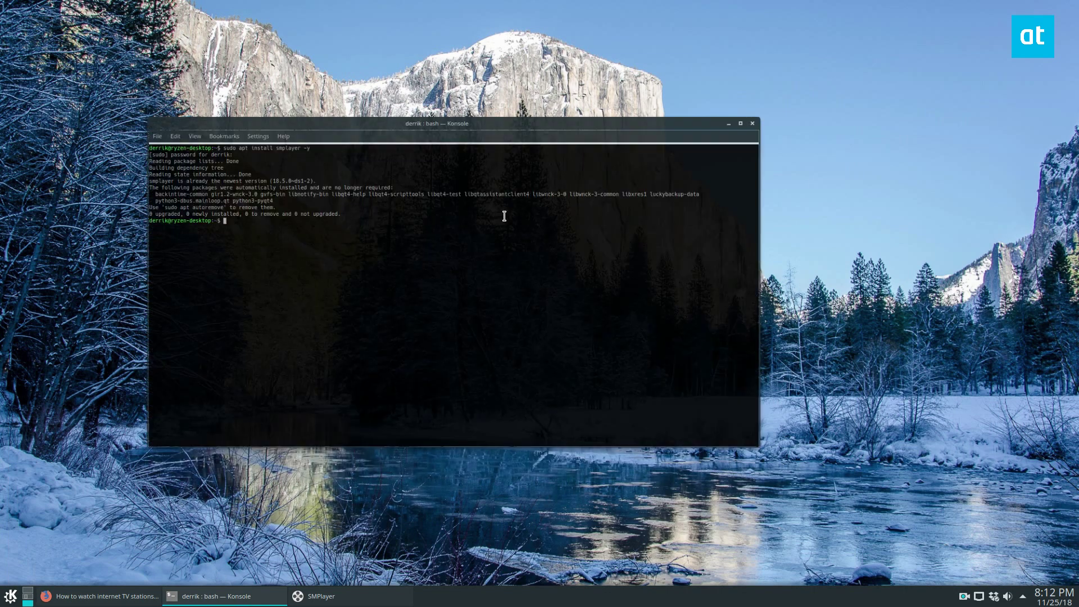
pyautogui.hotkey('ctrl', '+')
pyautogui.hotkey('ctrl', '+')
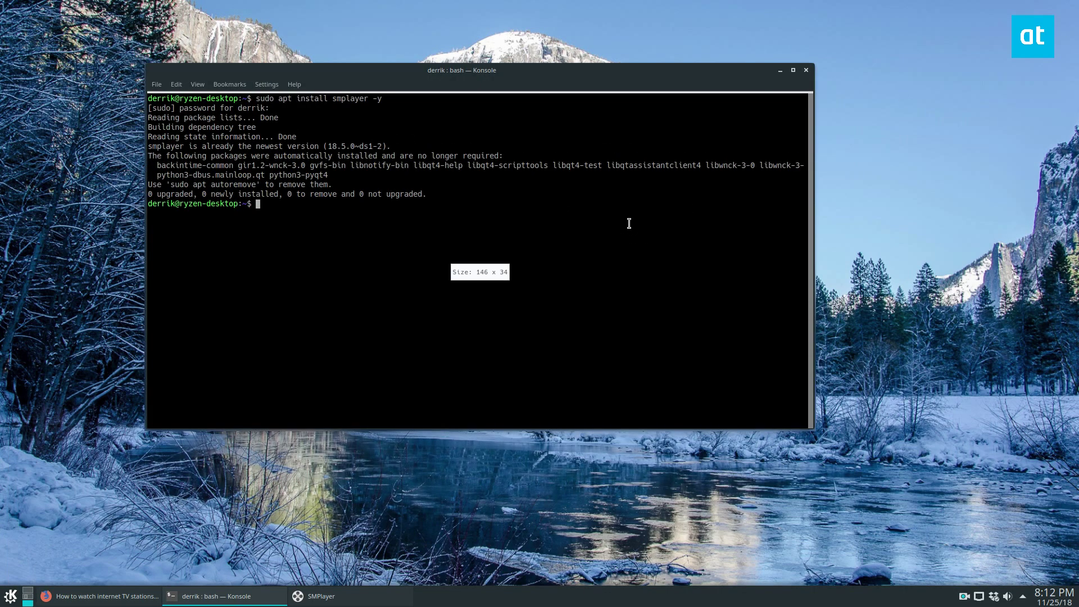
pyautogui.write('cd ~/')
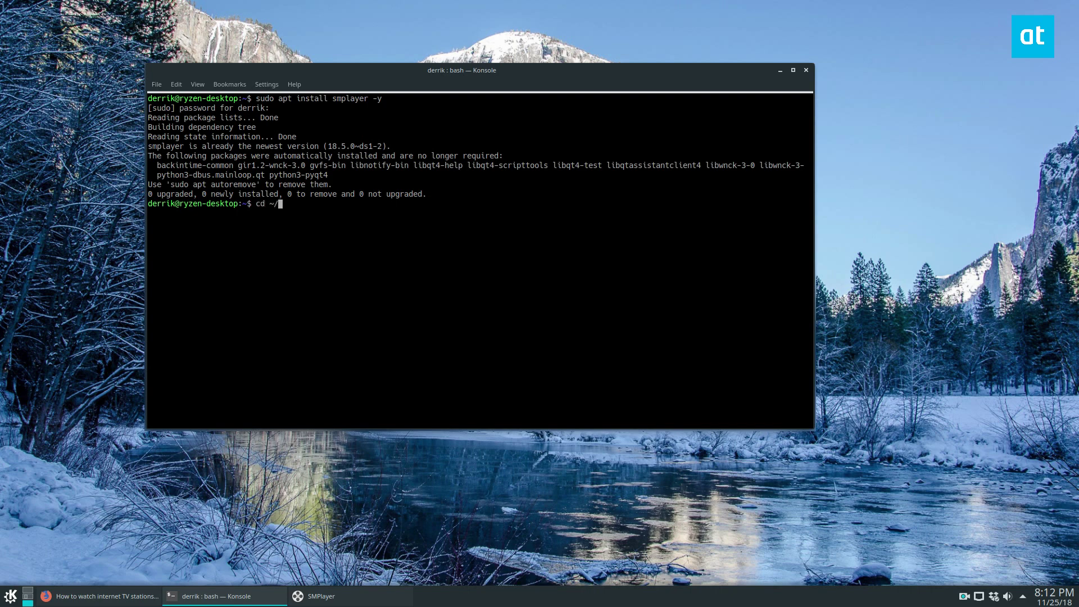
pyautogui.write('Desktop/')
pyautogui.press('Return')
pyautogui.write('sudo apt iu')
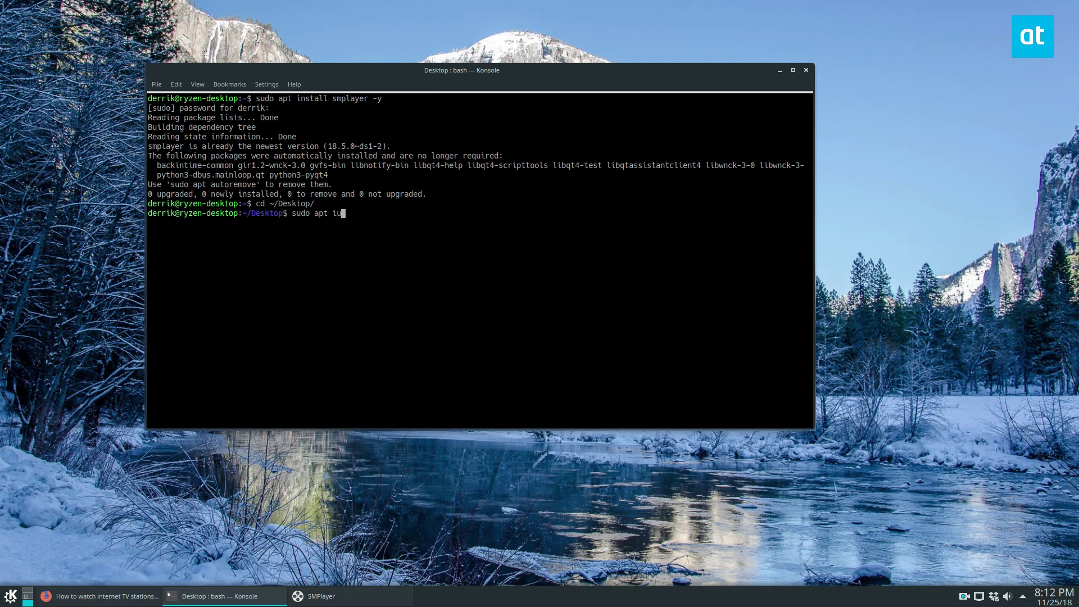
pyautogui.write('nst')
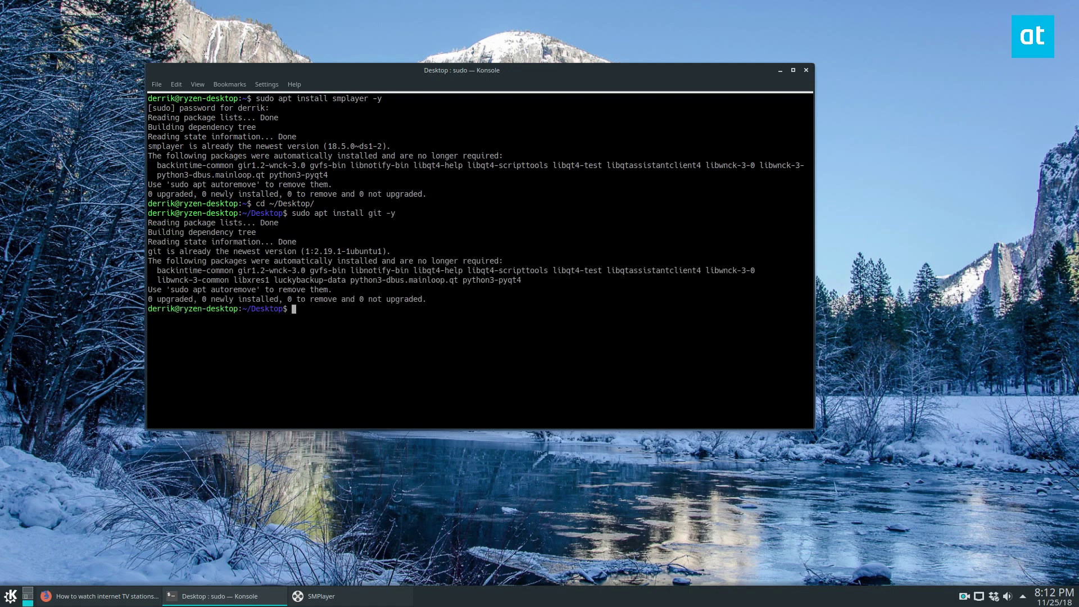
pyautogui.write('git clone https://github.com/notanewbie/LegalStream.git')
pyautogui.press('Return')
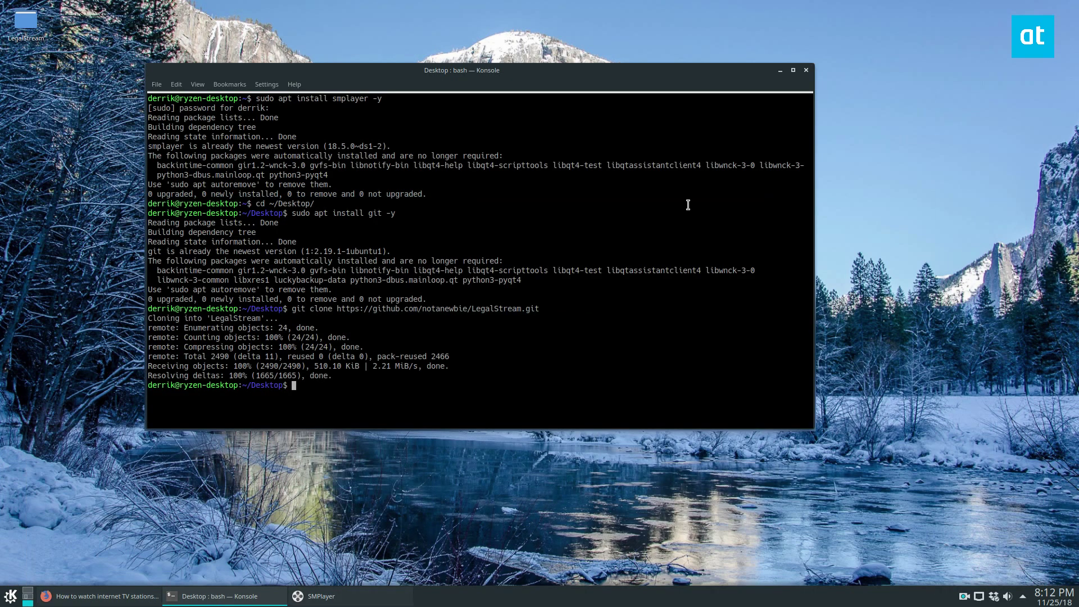
pyautogui.write('cd Le')
# Enter the LegalStream folder and list its files
pyautogui.press('Tab')
pyautogui.press('Return')
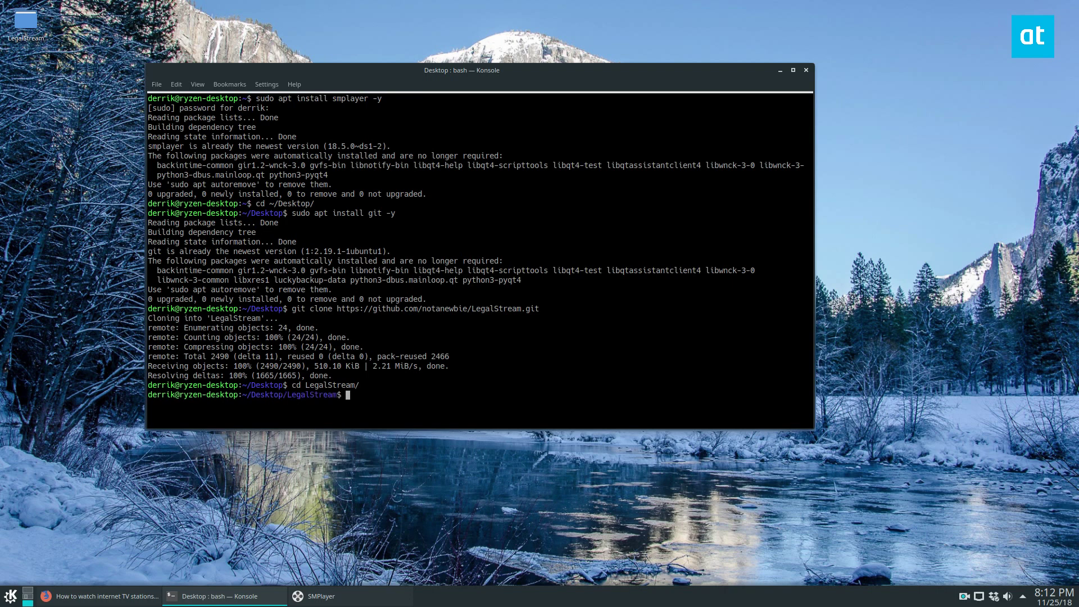
pyautogui.write('ls')
pyautogui.press('Return')
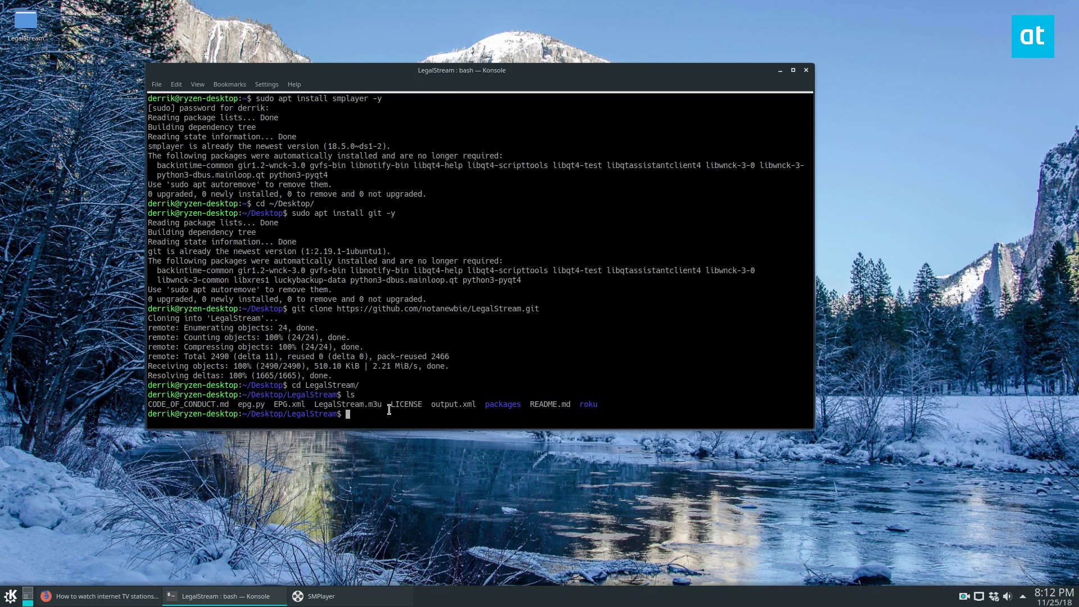
# Copy the name LegalStream.m3u from the listing and run cat on it
pyautogui.moveTo(389, 410); pyautogui.dragTo(319, 408)
pyautogui.rightClick(314, 407)
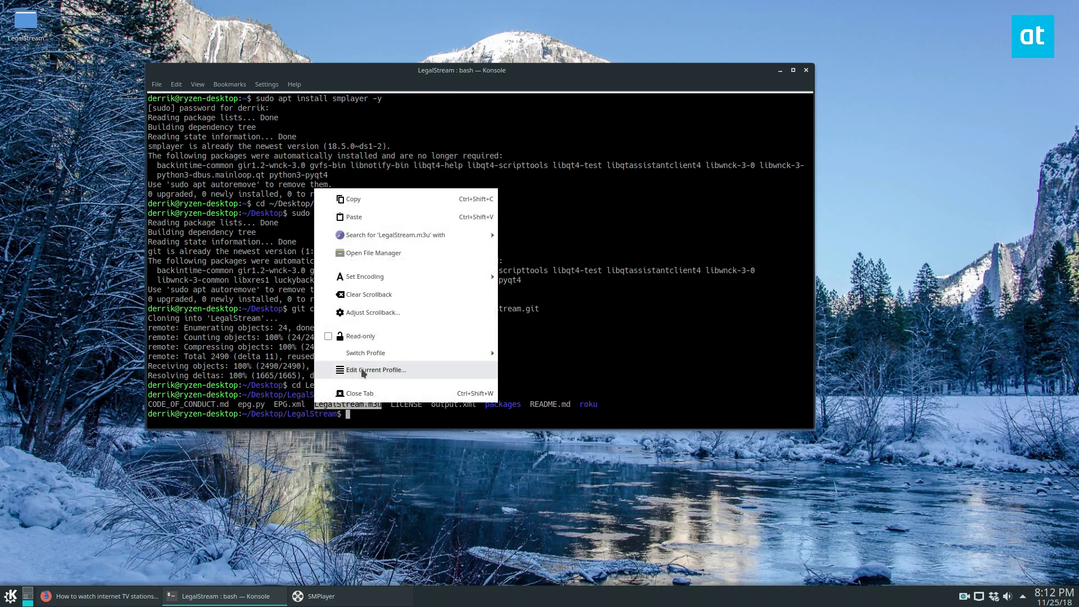
pyautogui.click(339, 197)
pyautogui.write('cat')
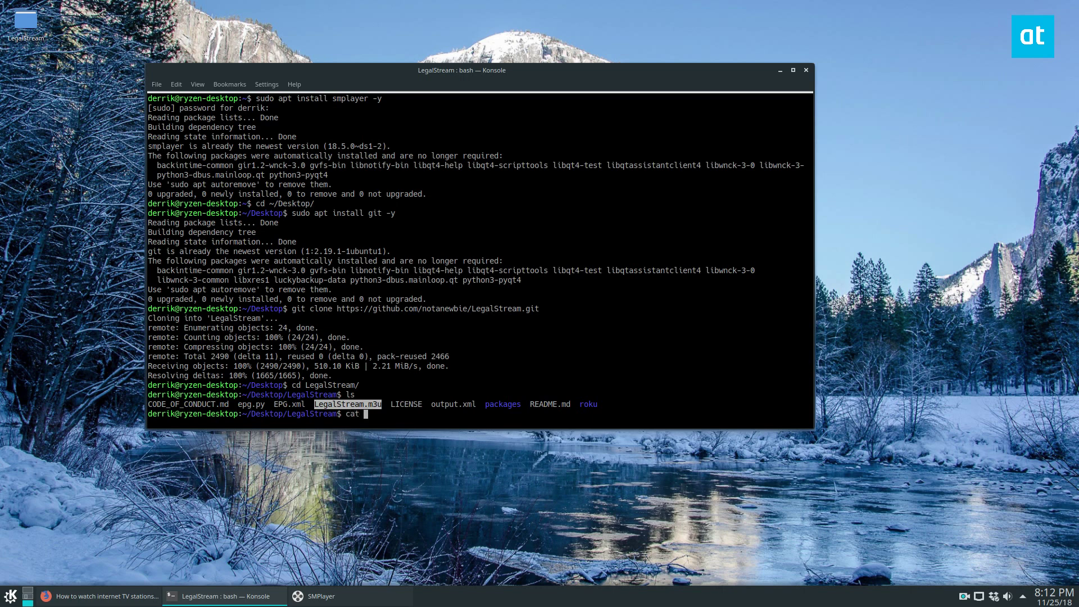
pyautogui.hotkey('ctrl', 'shift', 'v')
pyautogui.press('Return')
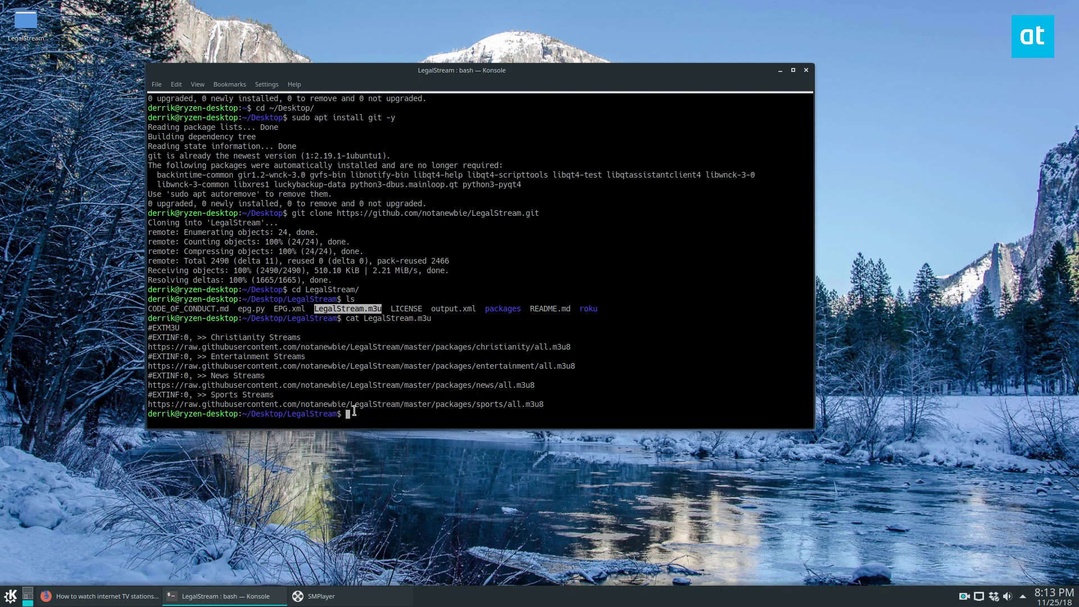
# Copy the Entertainment stream URL's link address and switch to SMPlayer
pyautogui.rightClick(441, 347)
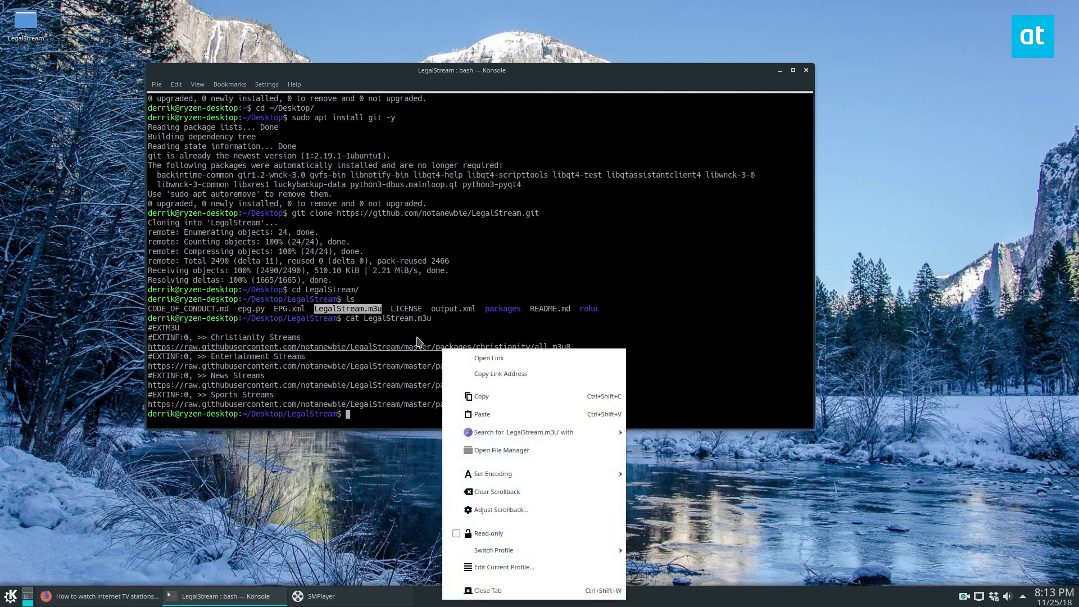
pyautogui.click(657, 323)
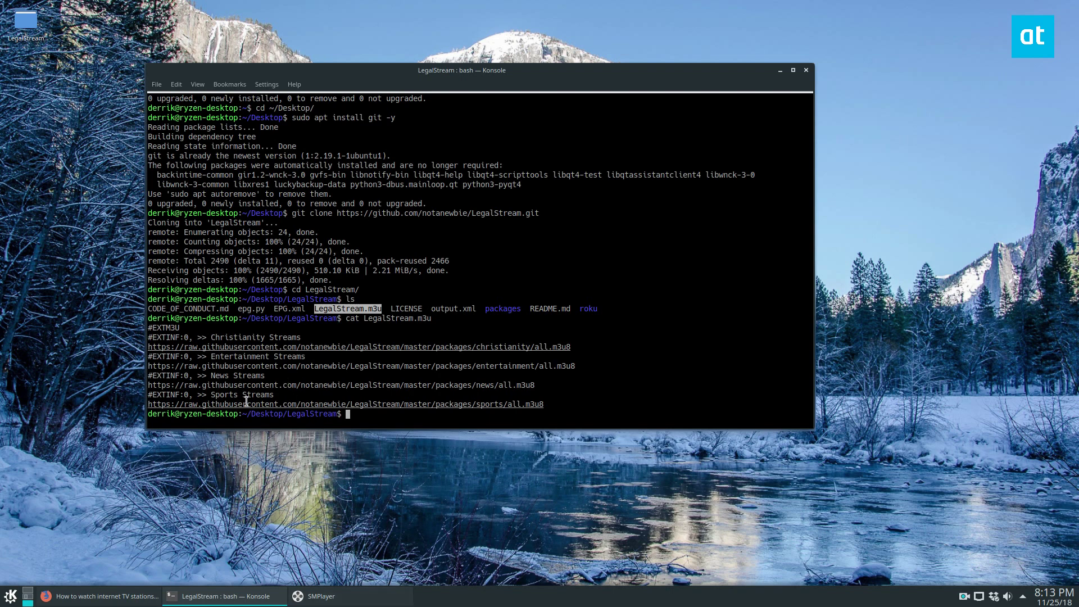
pyautogui.rightClick(274, 371)
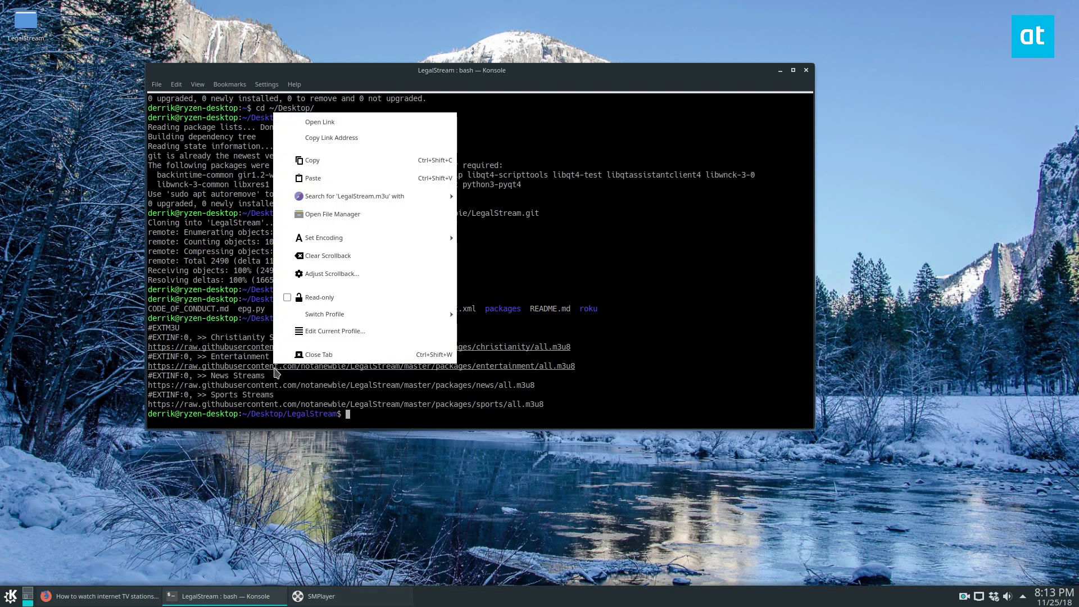
pyautogui.click(327, 136)
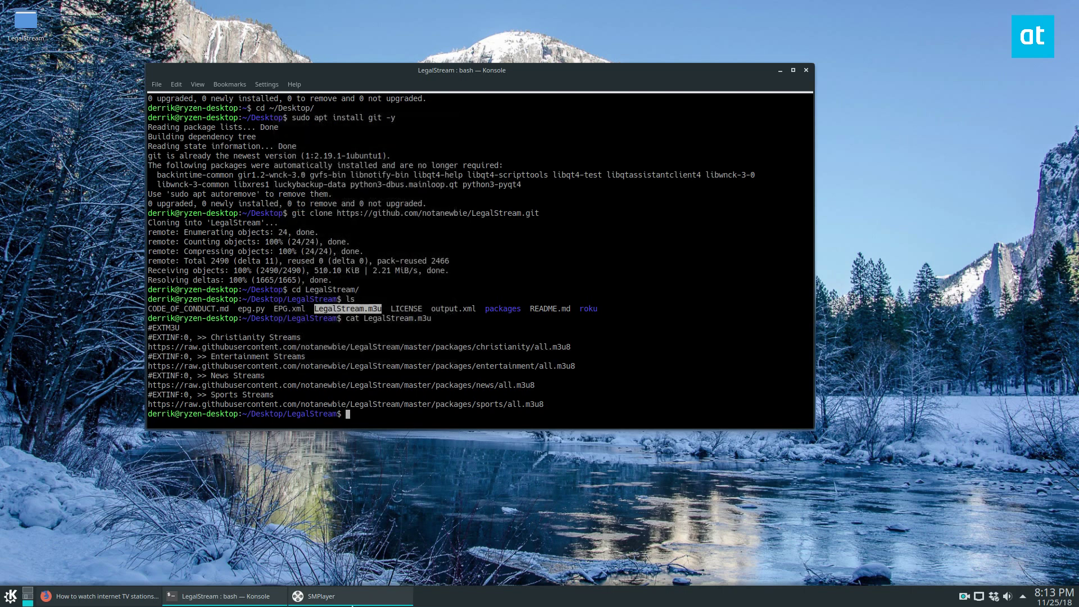
pyautogui.click(312, 596)
# In the TV list editor, add a new channel named Entertainment
pyautogui.click(306, 106)
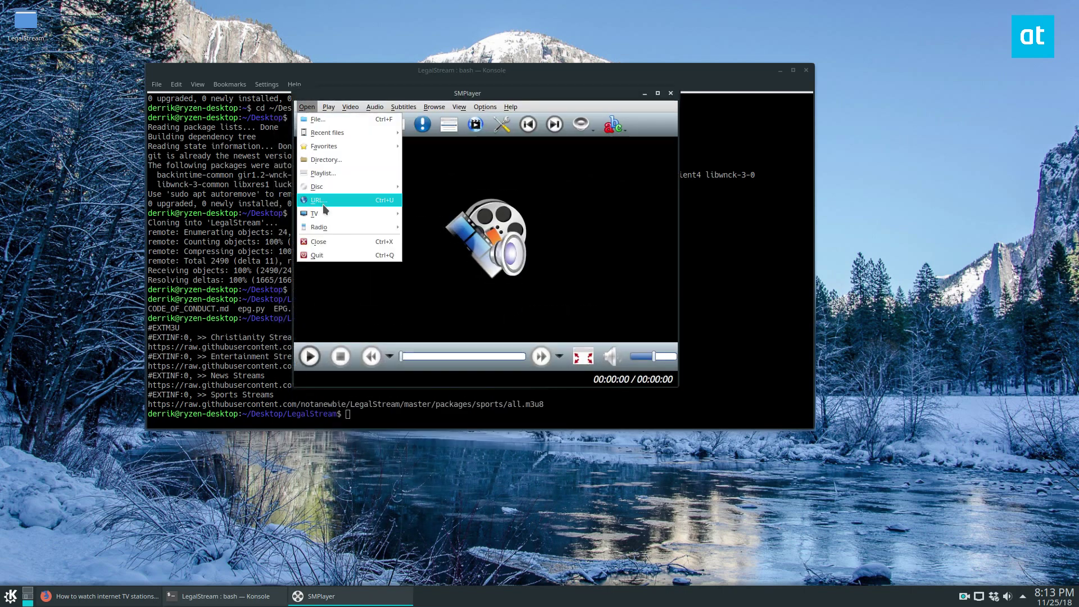
pyautogui.click(445, 215)
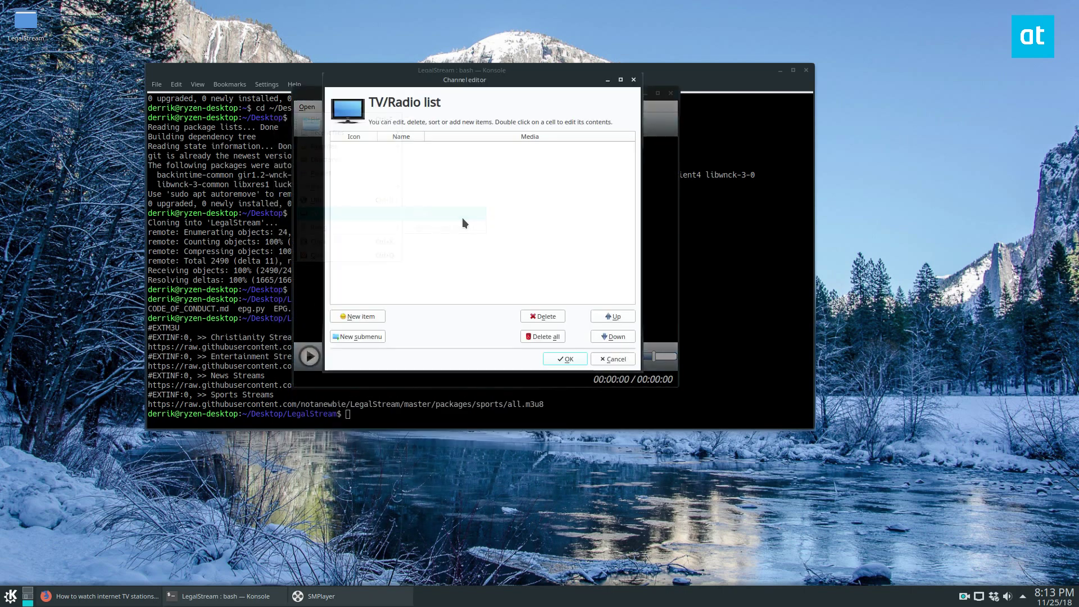
pyautogui.click(359, 317)
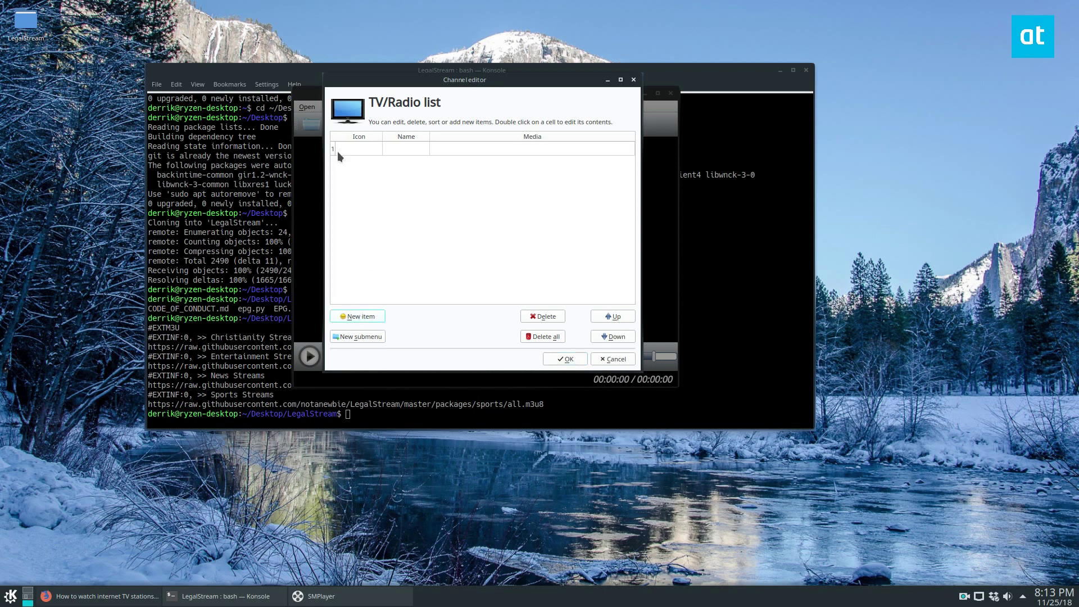
pyautogui.doubleClick(392, 147)
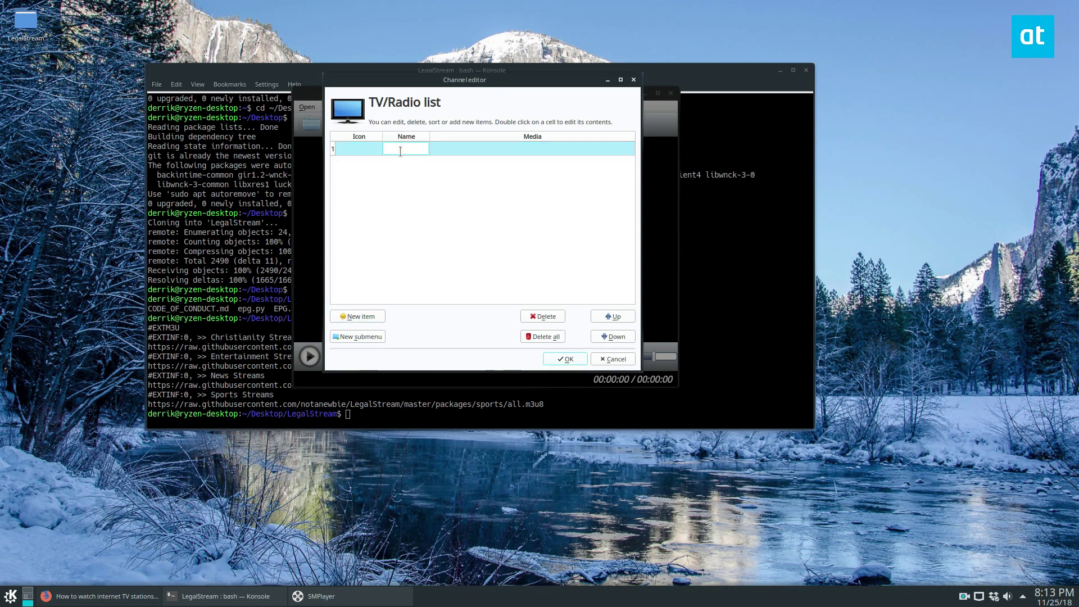
pyautogui.write('Entertainmen')
pyautogui.press('Return')
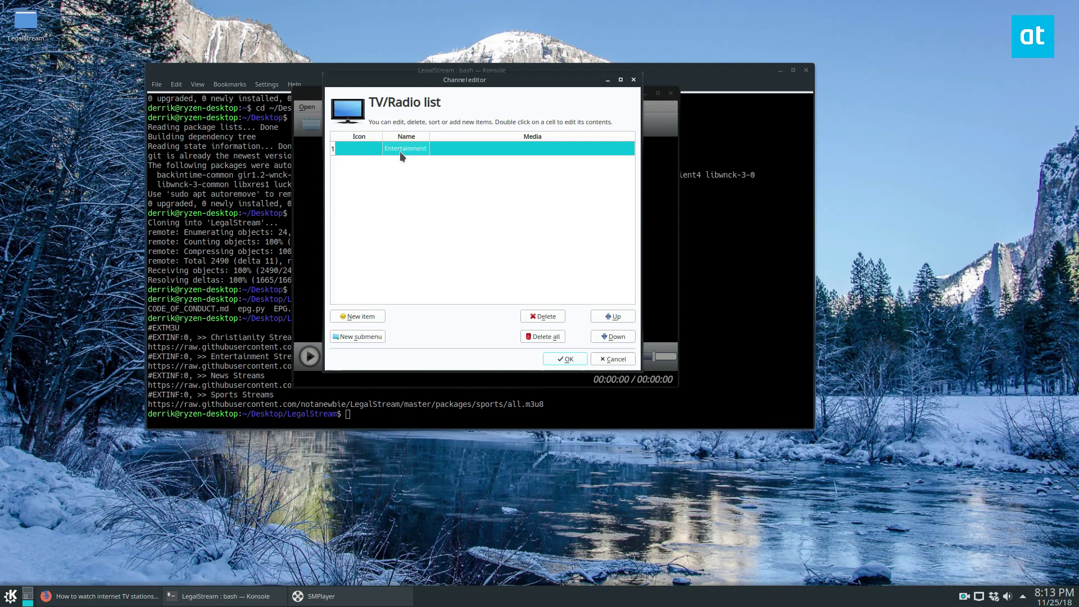
# Paste the LegalStream Entertainment URL as the channel's media and save the TV list
pyautogui.doubleClick(479, 148)
pyautogui.hotkey('ctrl', 'v')
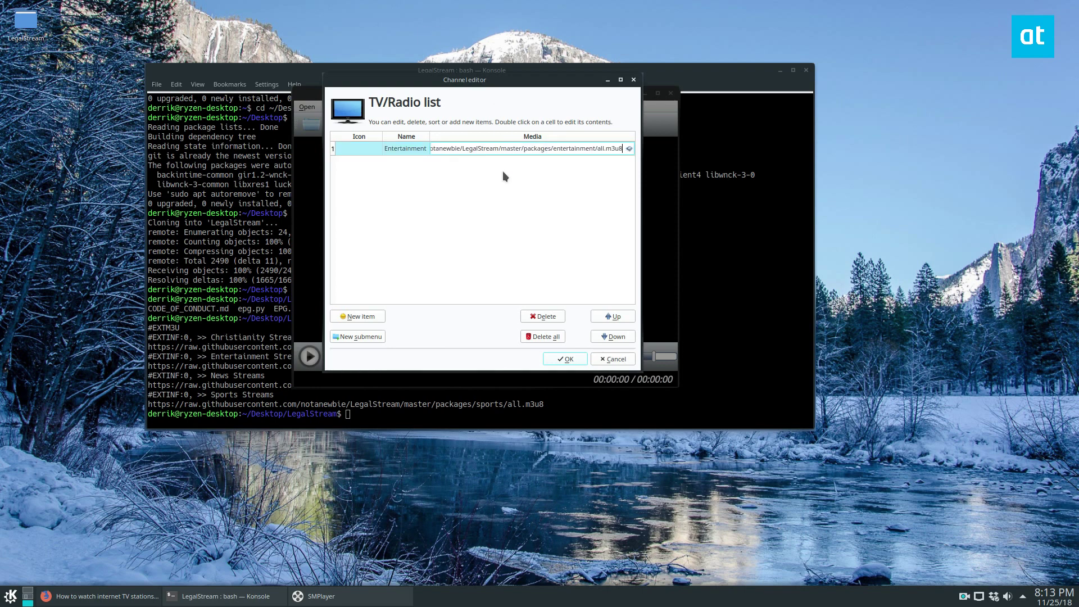
pyautogui.press('Return')
pyautogui.click(565, 358)
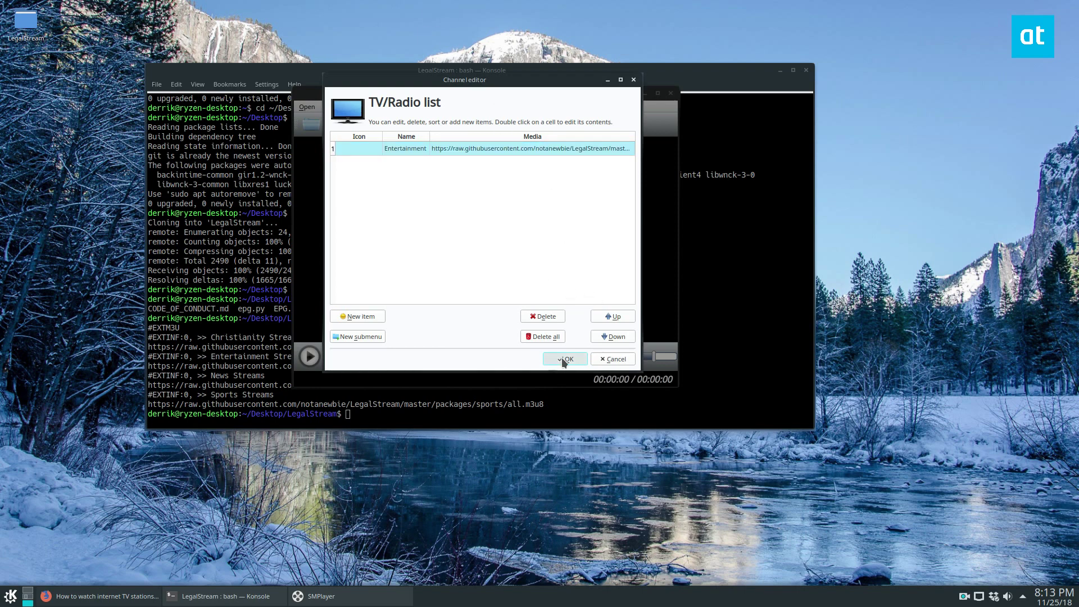
pyautogui.click(306, 106)
pyautogui.moveTo(347, 214)
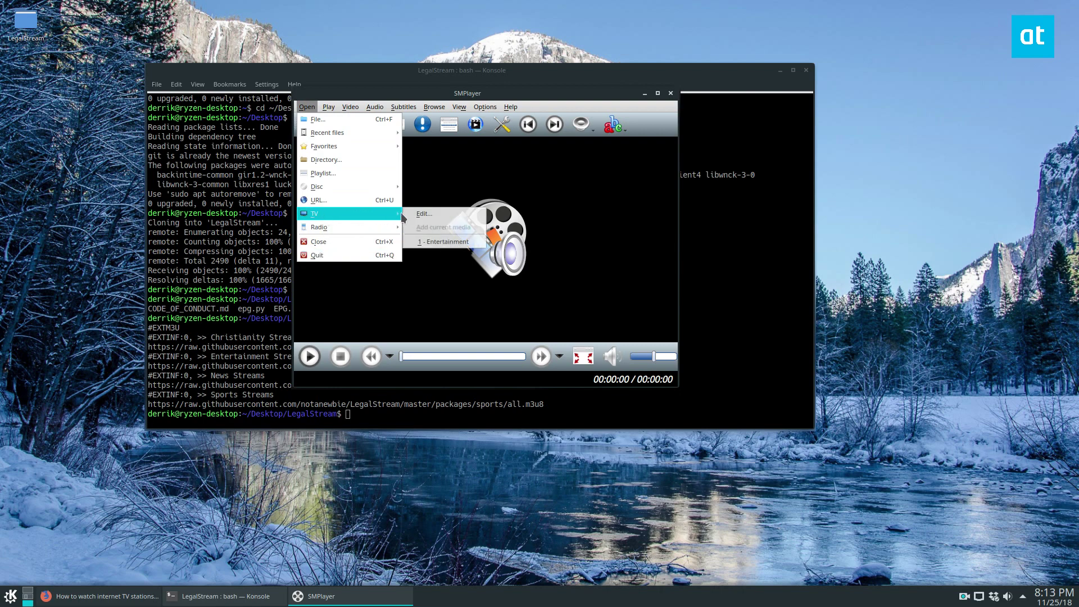
# Start the Entertainment channel and drag the player window lower and to the right
pyautogui.click(445, 244)
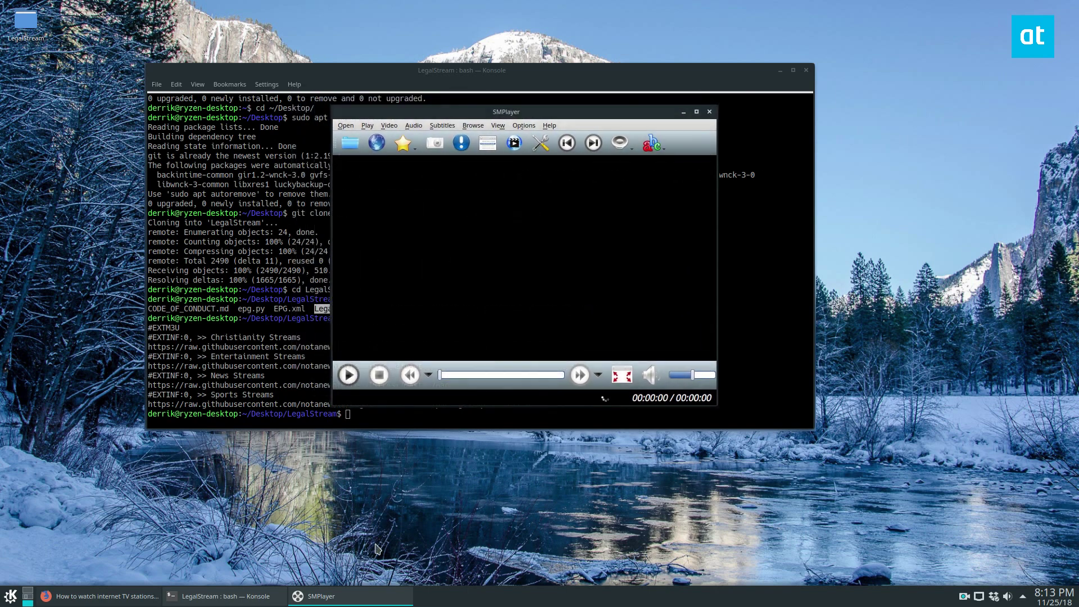
pyautogui.rightClick(379, 596)
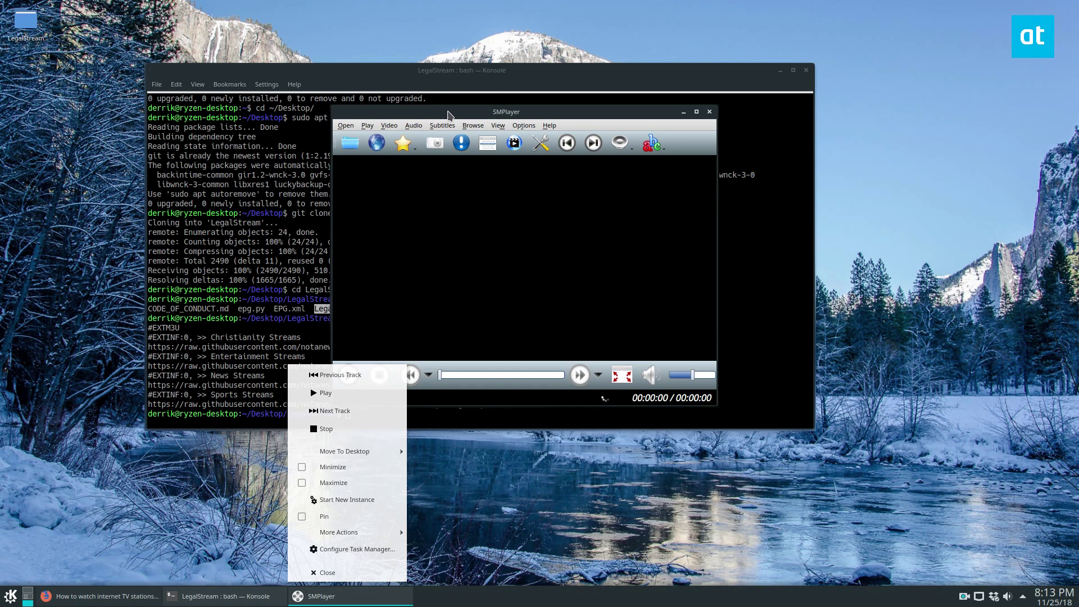
pyautogui.moveTo(448, 111)
pyautogui.mouseDown()
pyautogui.moveTo(449, 133)
pyautogui.moveTo(563, 169)
pyautogui.mouseUp()
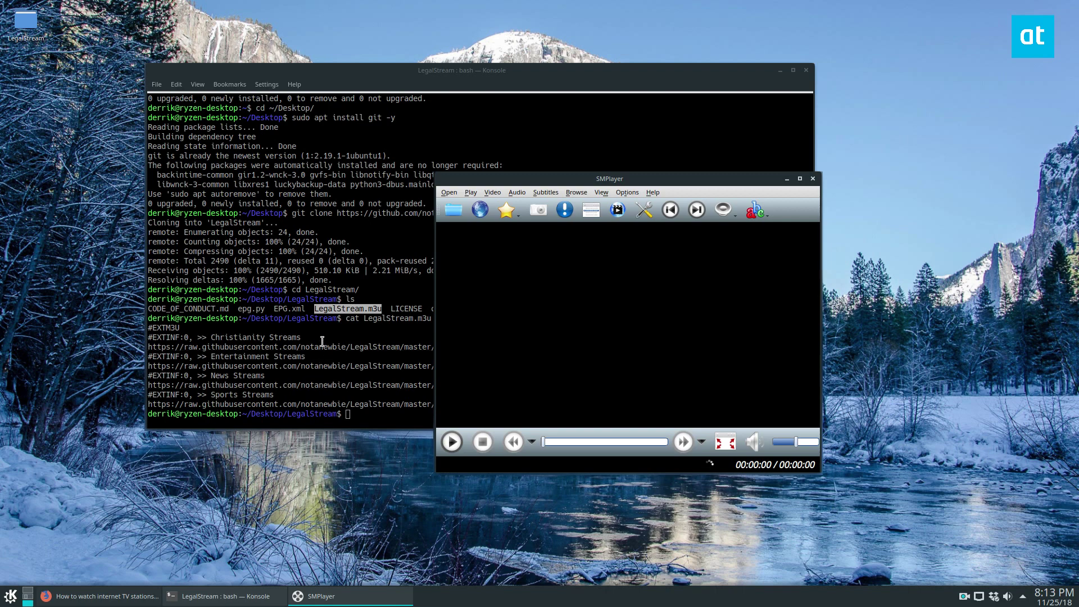
# Play the Entertainment channel, lower the volume to about 44, and nudge the video window up-right
pyautogui.click(447, 192)
pyautogui.moveTo(472, 298)
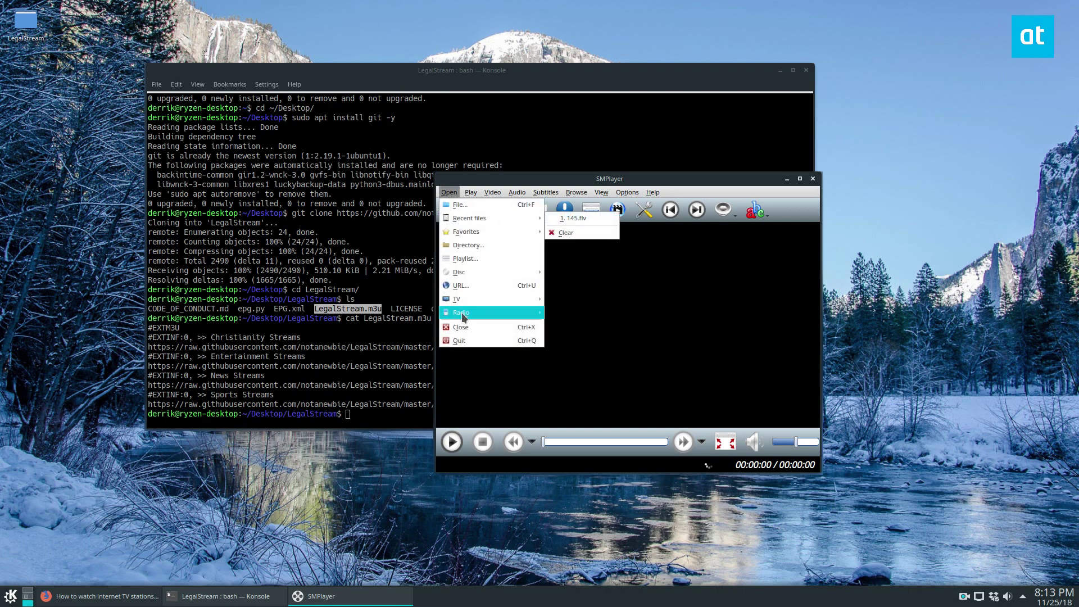
pyautogui.click(595, 328)
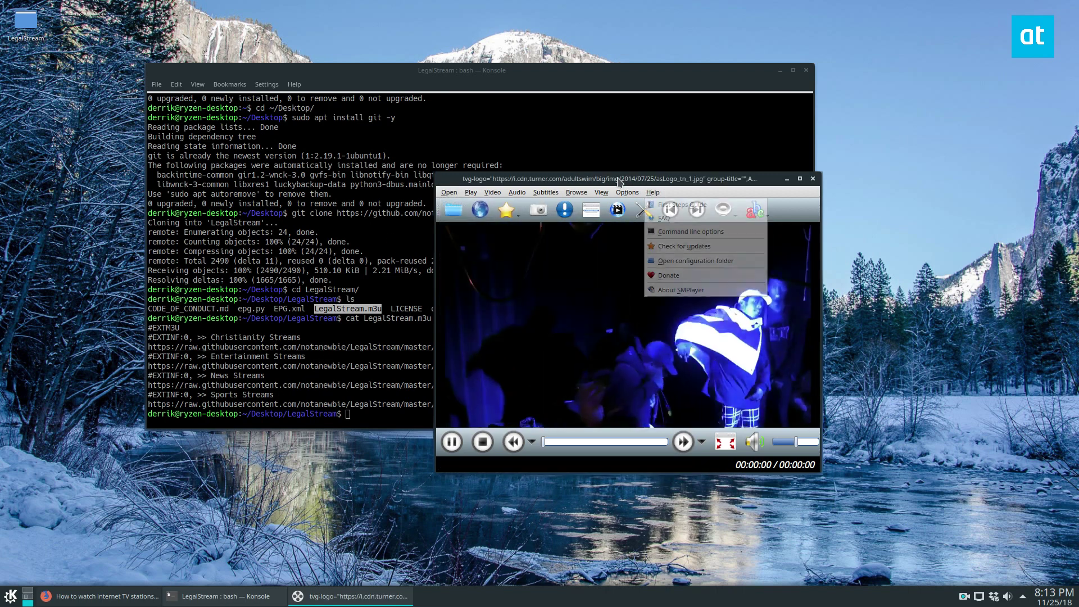
pyautogui.click(793, 447)
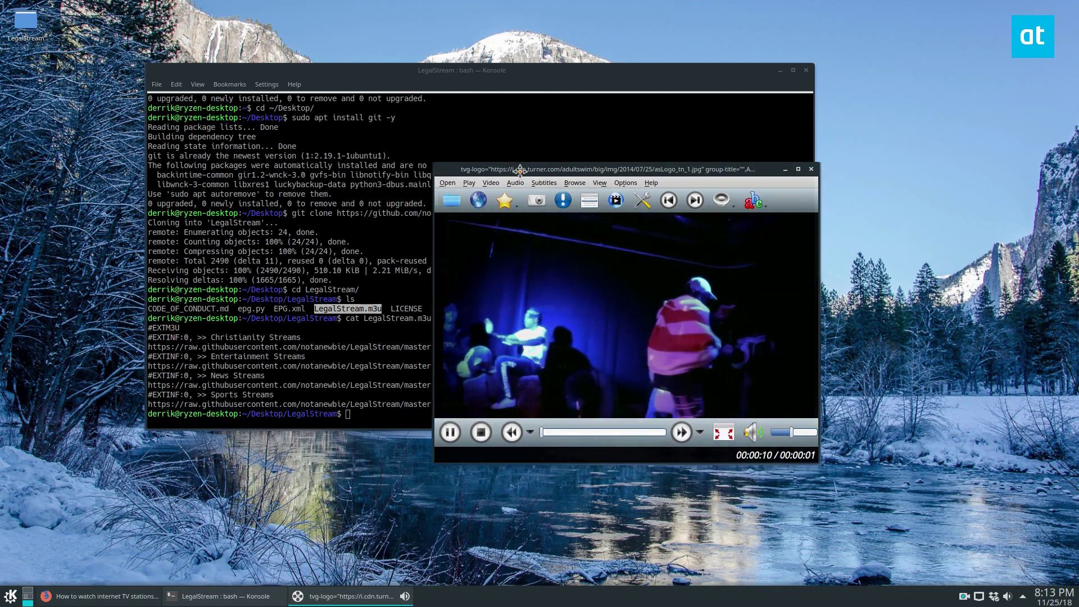
pyautogui.moveTo(607, 179); pyautogui.dragTo(621, 161)
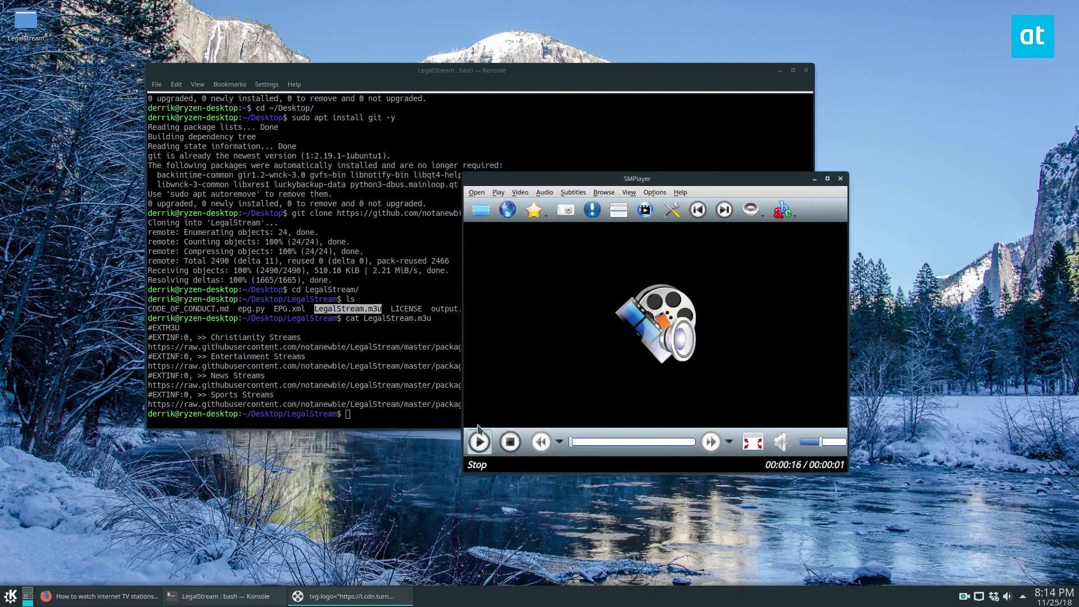
# Minimize the Konsole window and move the SMPlayer window up and left
pyautogui.click(326, 79)
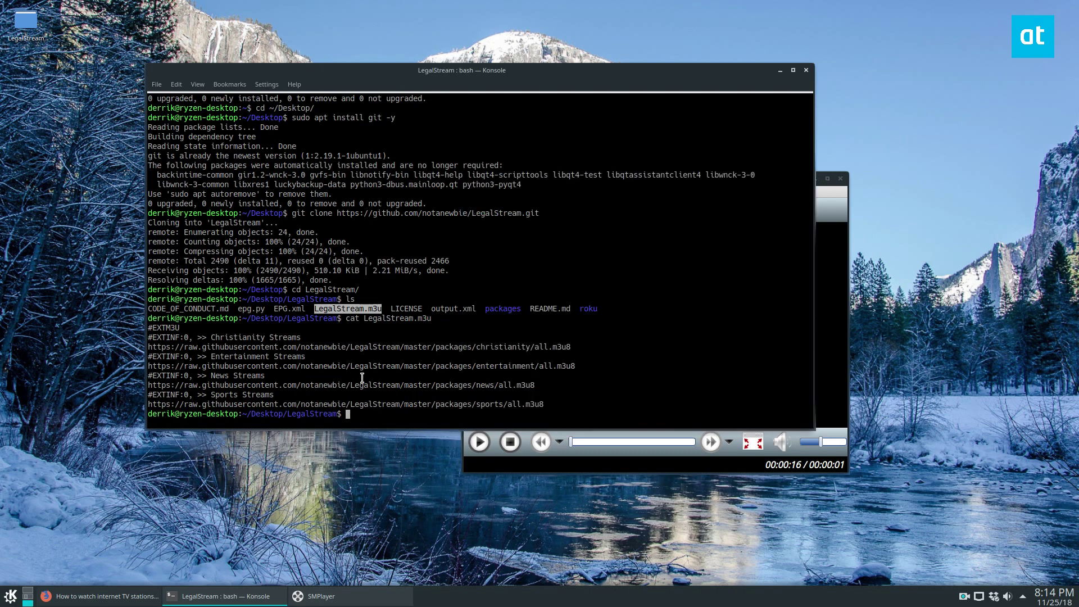
pyautogui.click(781, 70)
pyautogui.click(497, 194)
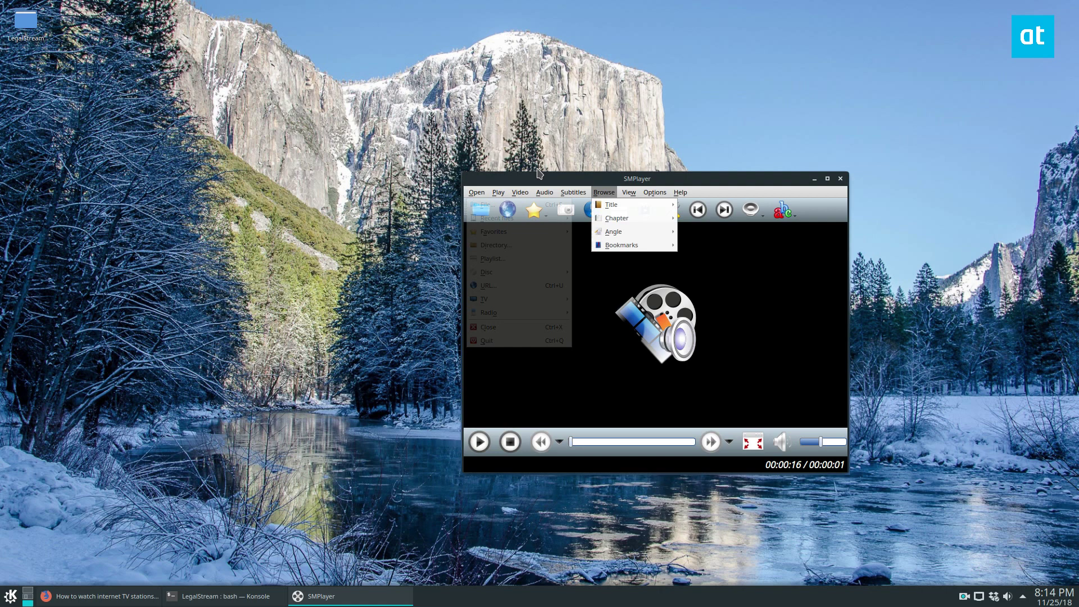
pyautogui.click(516, 178)
pyautogui.moveTo(513, 174); pyautogui.dragTo(470, 136)
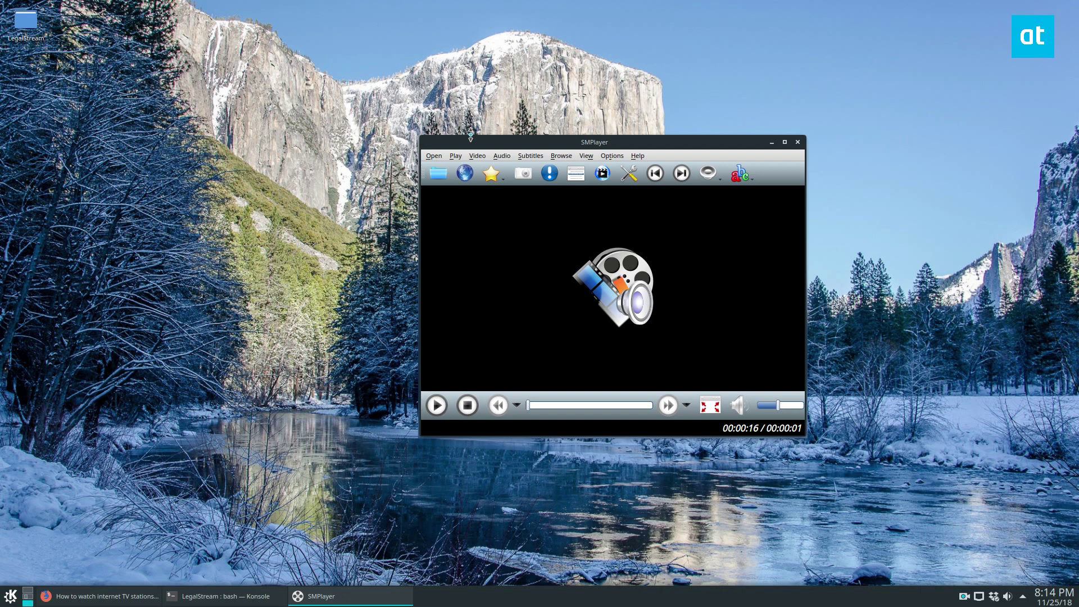
# Pick the Entertainment channel again and move the player window further left
pyautogui.click(434, 156)
pyautogui.moveTo(473, 262)
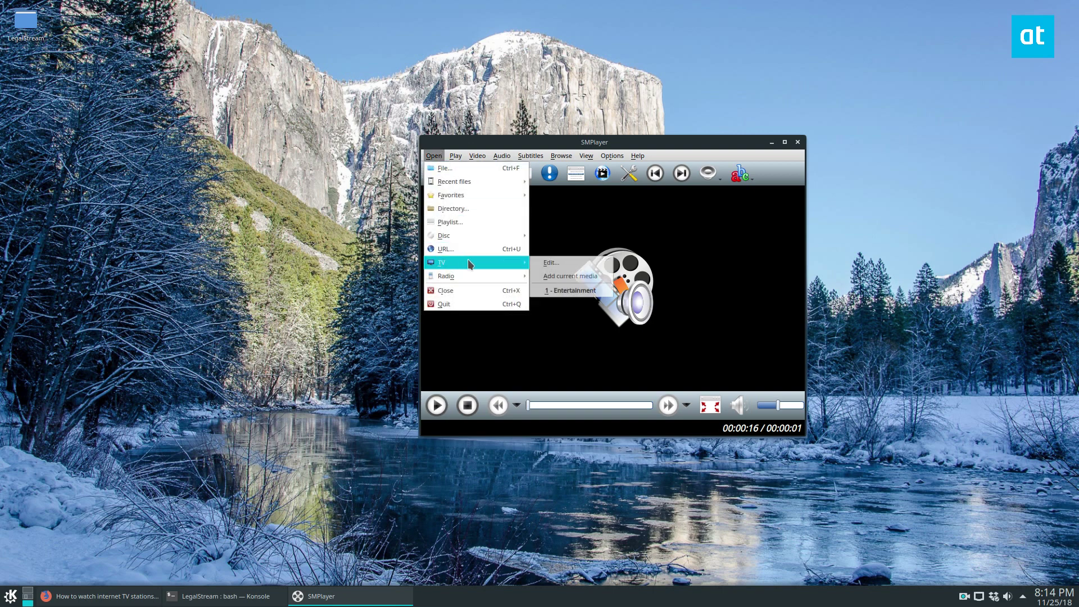
pyautogui.click(588, 291)
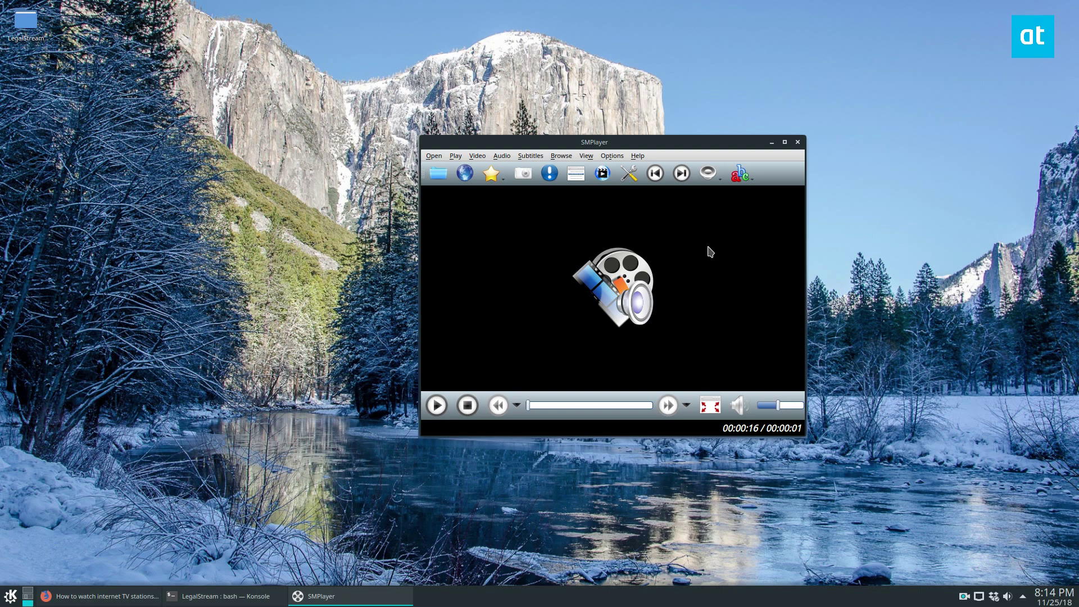
pyautogui.moveTo(611, 141); pyautogui.dragTo(539, 140)
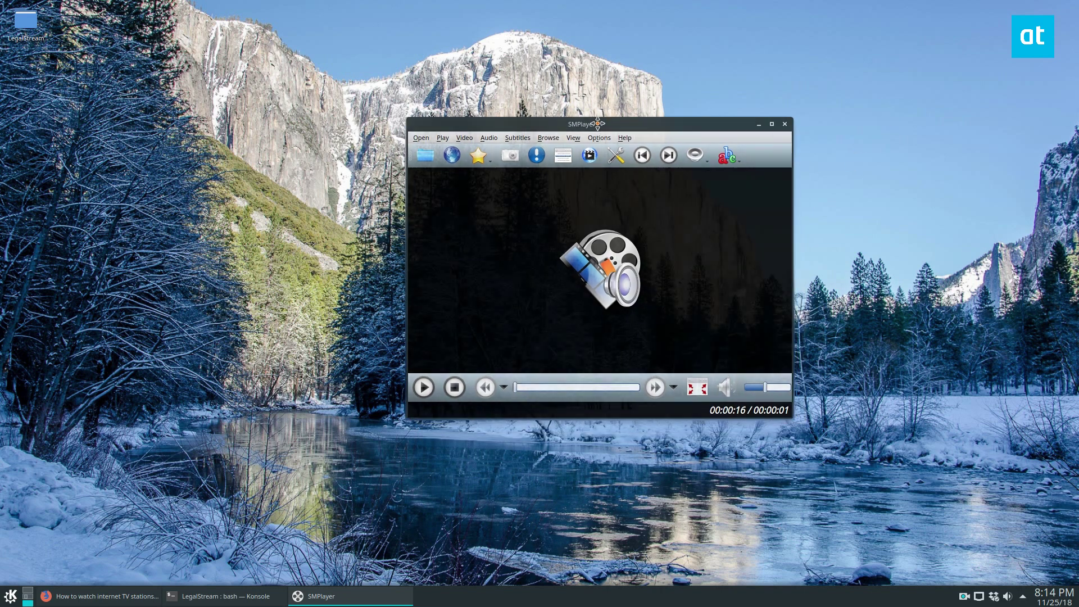